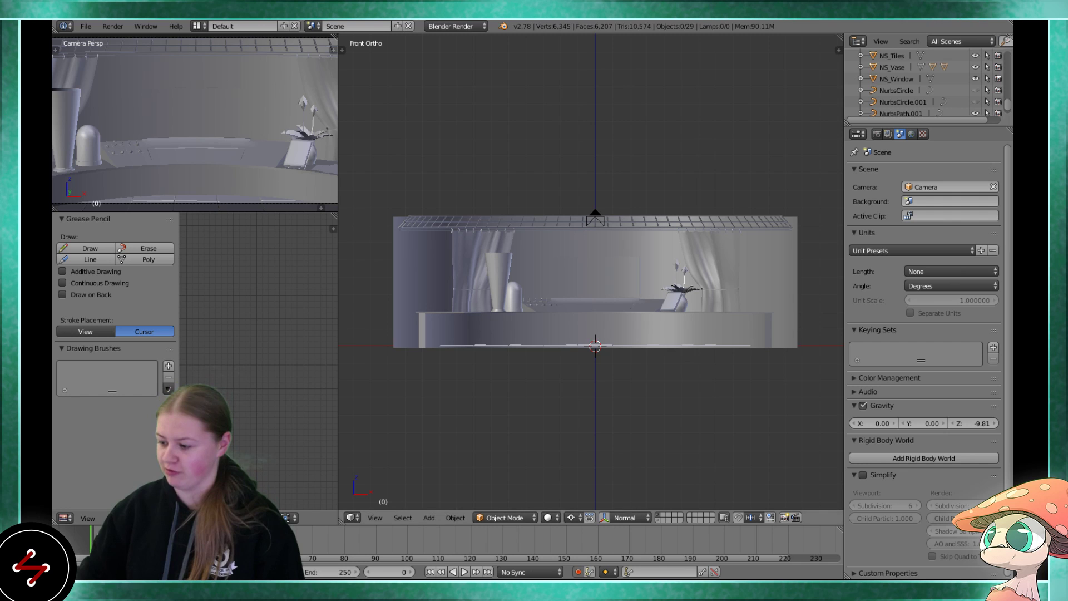
- Examine the curved room scene from the front and from above, including the counter, curtains and tiled floor
middle_drag(515, 356, 525, 322)
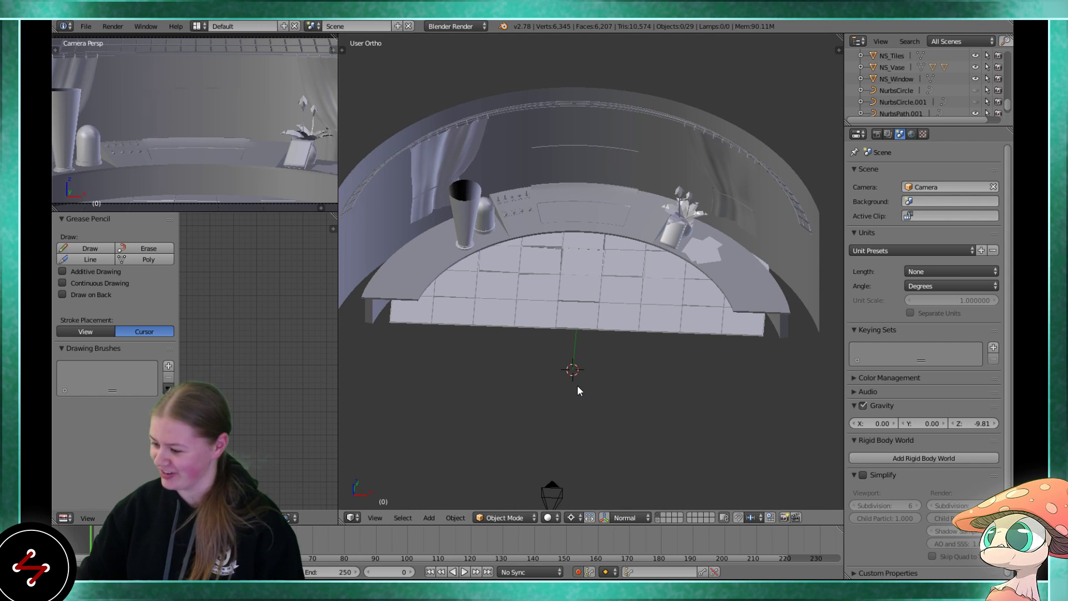
scroll(577, 385, up, 2)
mouse_move(558, 349)
shift+middle_down()
mouse_move(558, 396)
mouse_move(562, 352)
shift+middle_up()
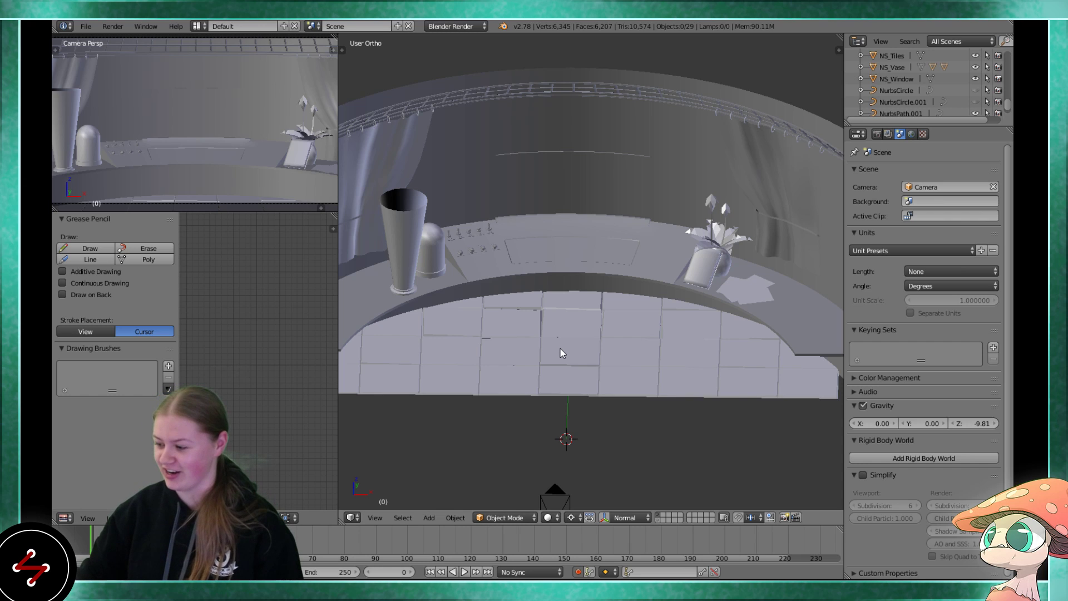
scroll(563, 326, down, 1)
middle_drag(569, 317, 567, 283)
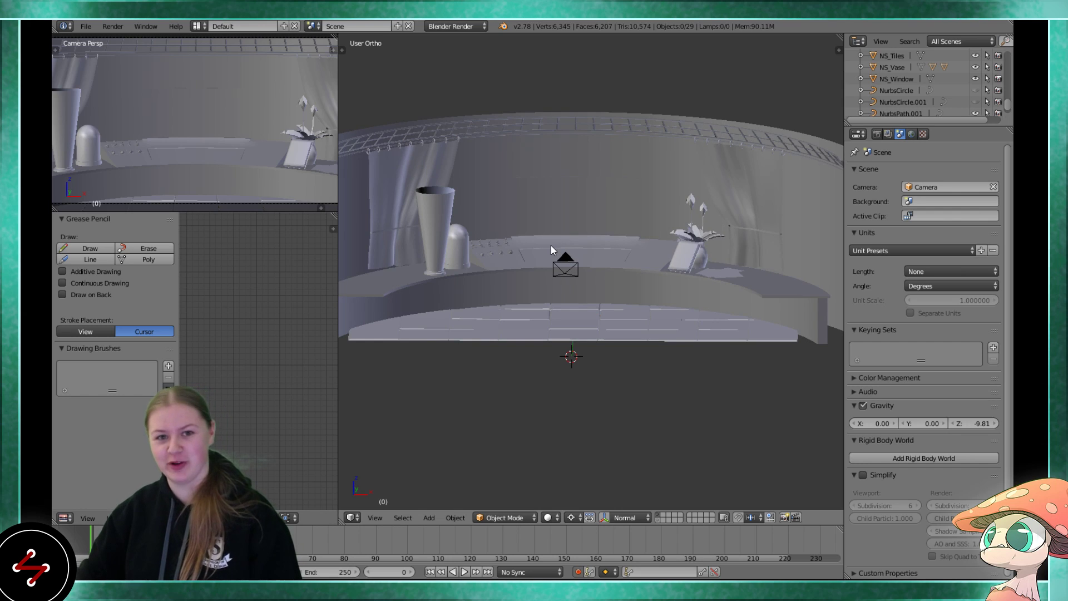
scroll(551, 246, up, 2)
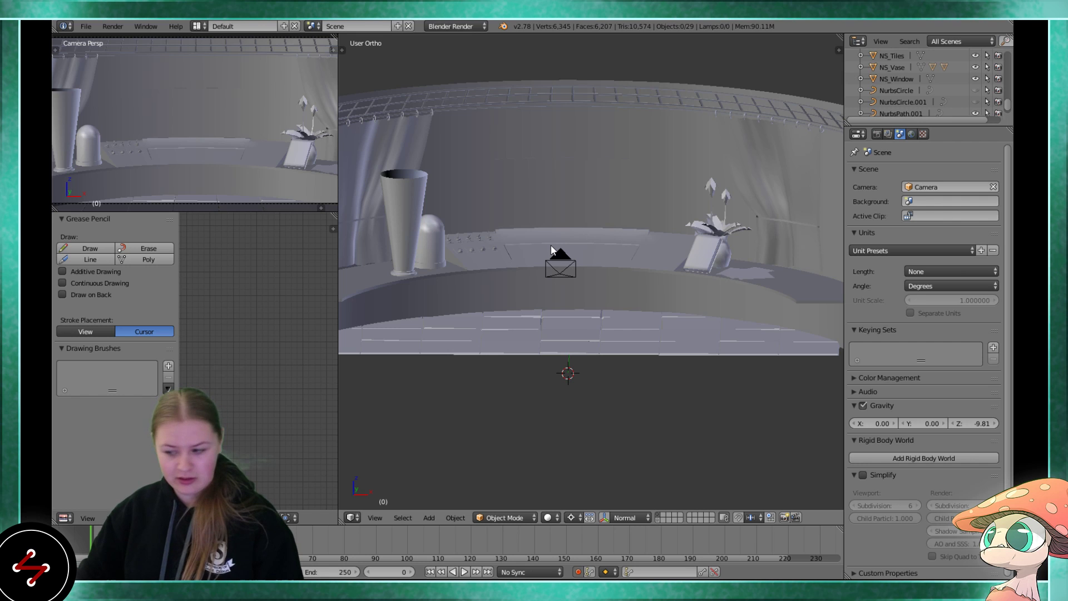
shift+middle_drag(510, 181, 540, 259)
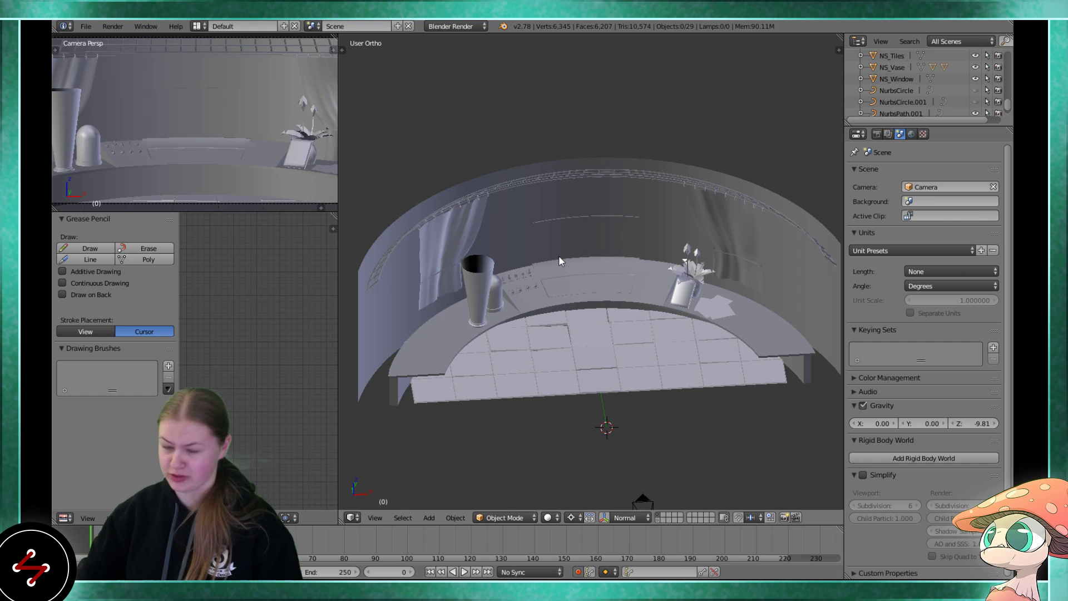
scroll(582, 289, up, 2)
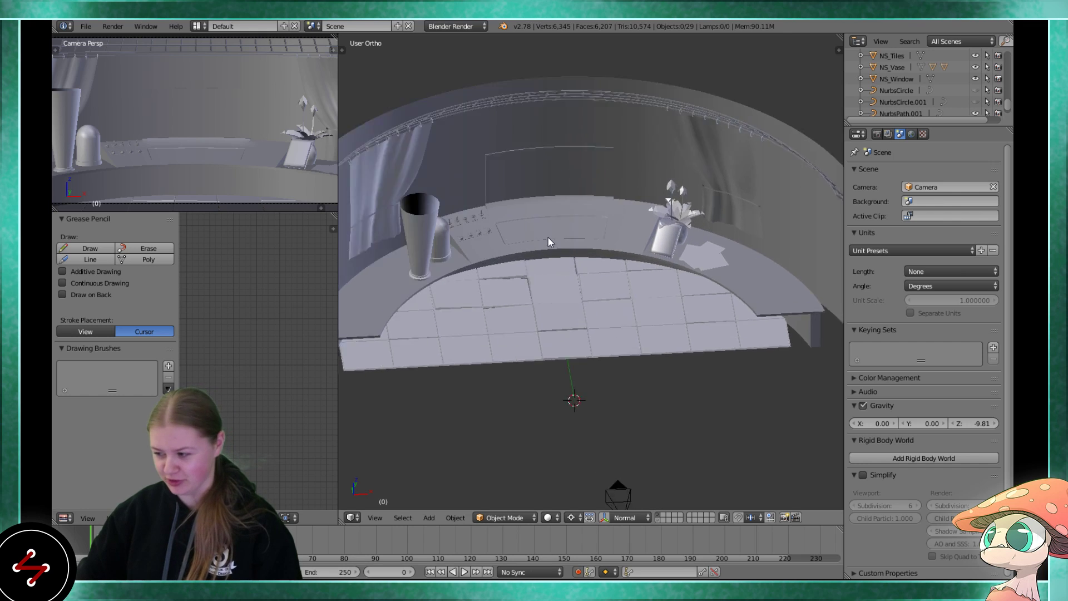
scroll(549, 241, up, 2)
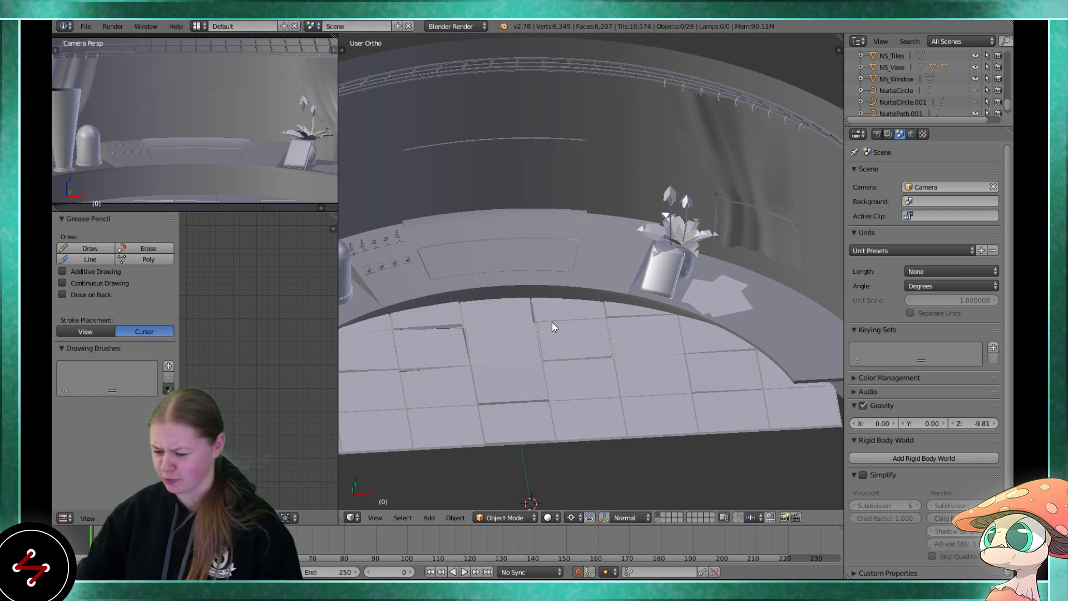
middle_drag(591, 327, 576, 296)
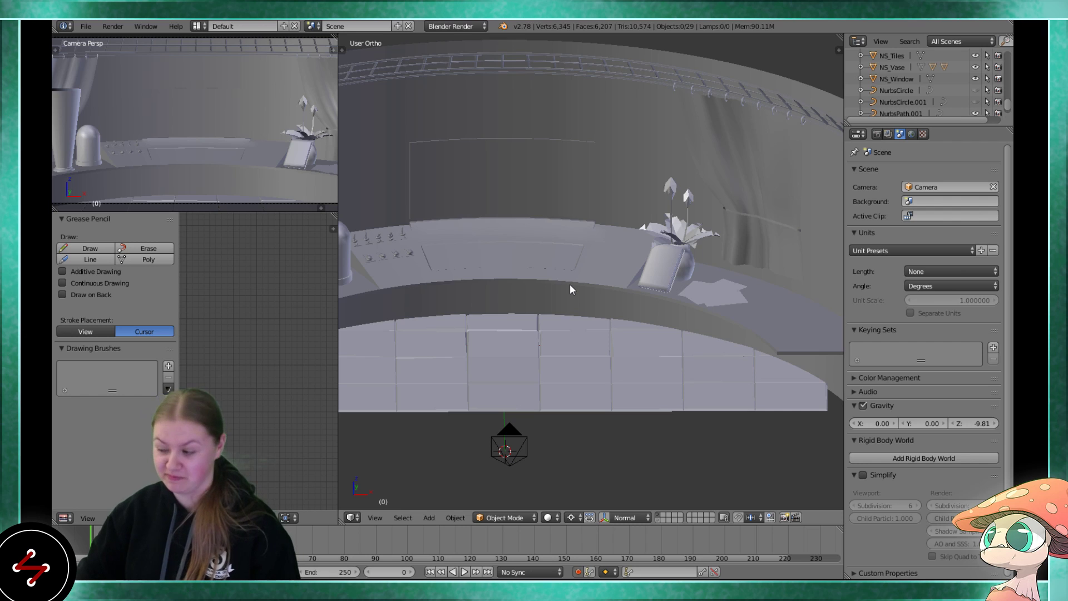
- Inspect the middle of the curved counter, its recessed panel and the rows of switches and knobs
scroll(570, 284, up, 1)
middle_drag(576, 311, 570, 305)
scroll(570, 305, up, 2)
shift+middle_drag(495, 278, 637, 352)
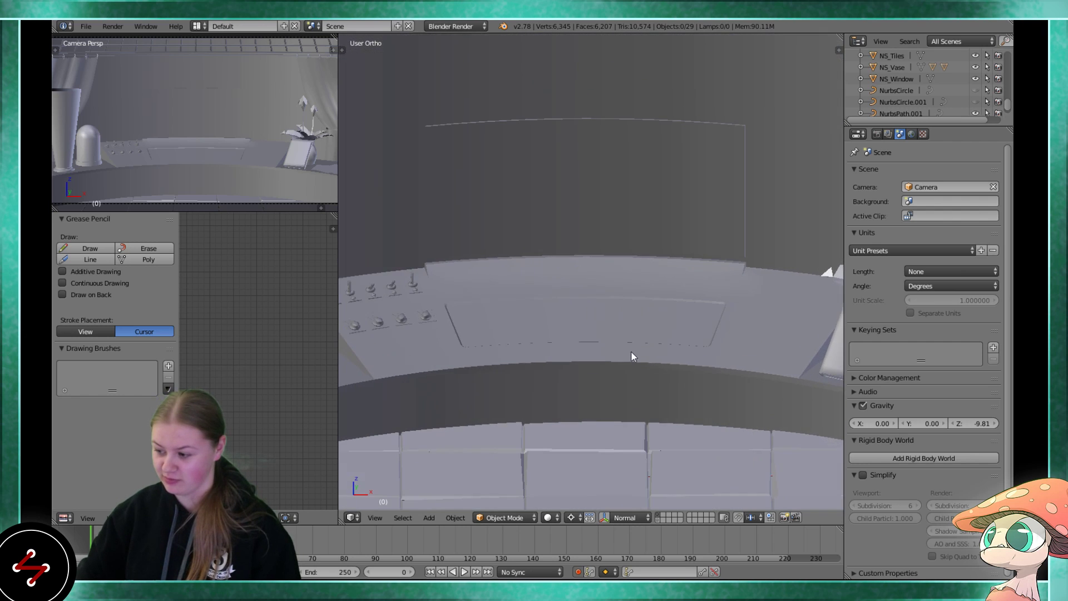
shift+middle_drag(526, 357, 621, 320)
scroll(621, 320, up, 2)
shift+middle_drag(526, 309, 593, 286)
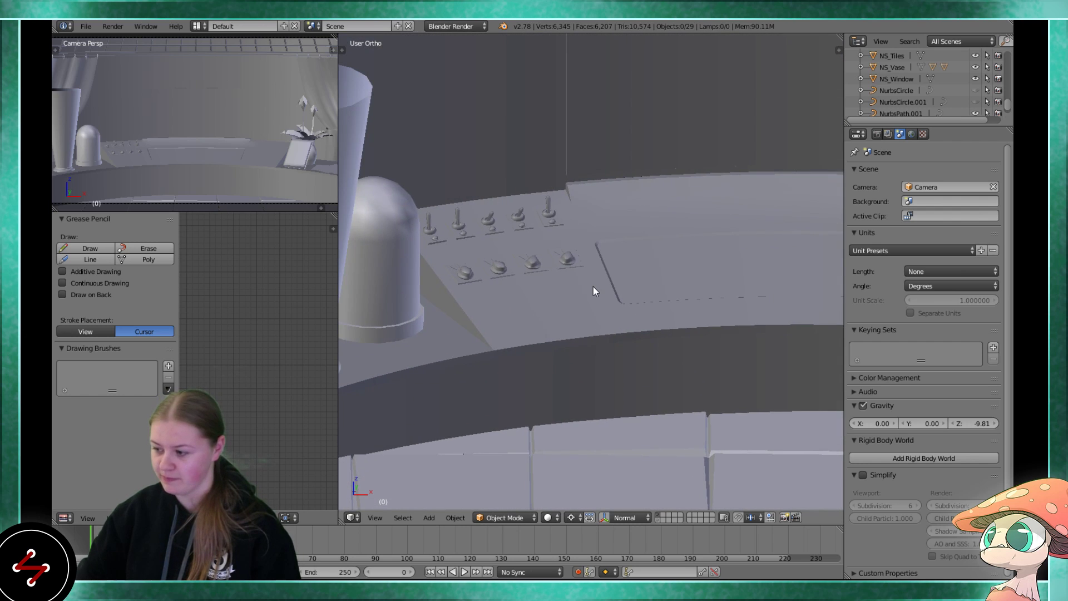
scroll(593, 288, down, 6)
shift+middle_drag(652, 328, 583, 307)
scroll(564, 313, down, 2)
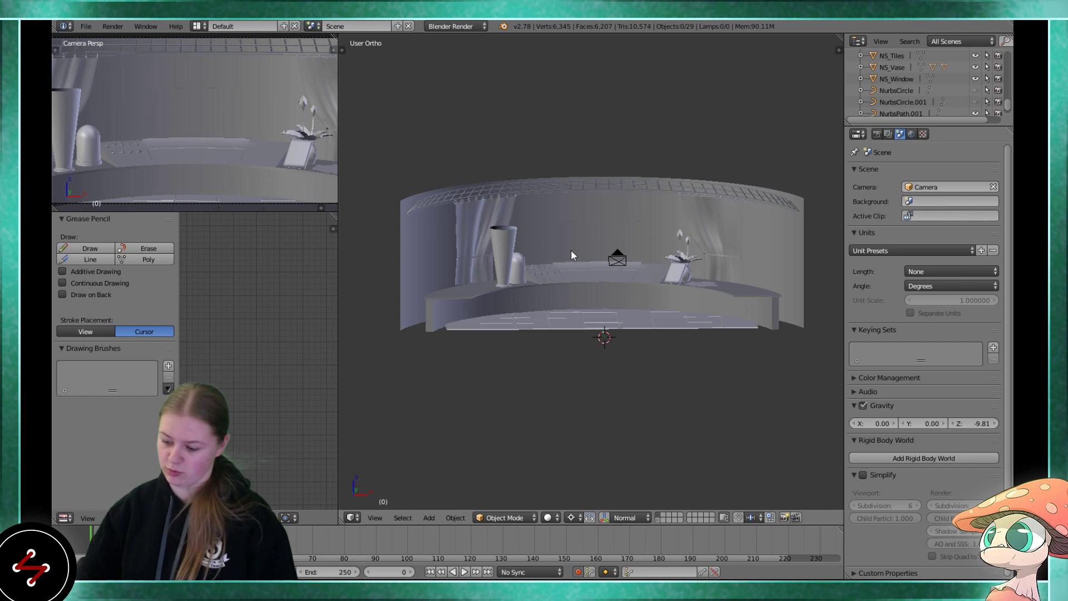
- Check the full camera framing and compare it with the overall room layout from several angles
scroll(555, 265, up, 1)
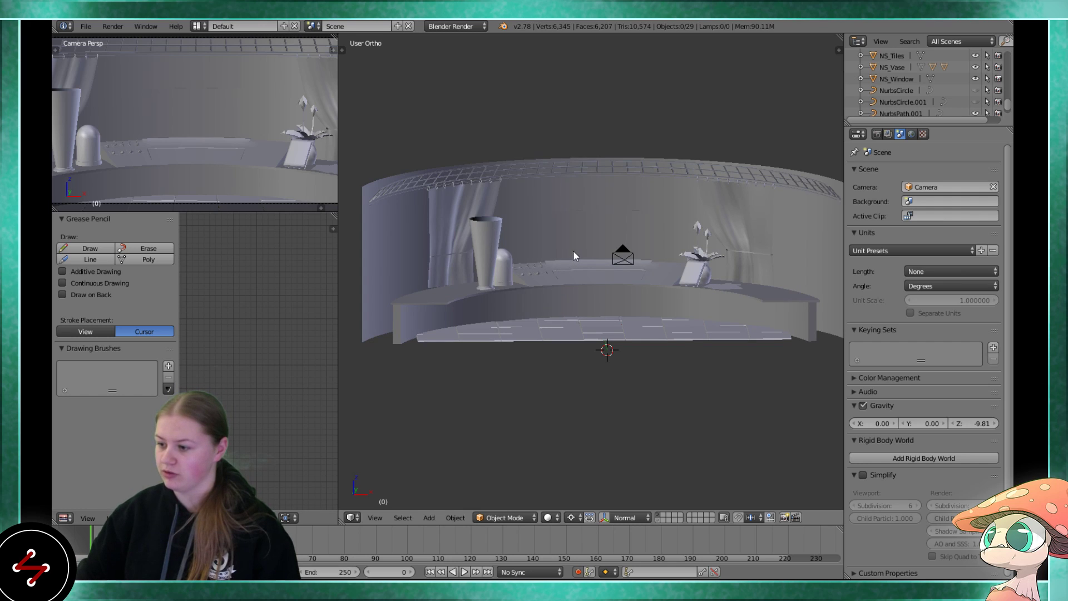
scroll(271, 148, down, 3)
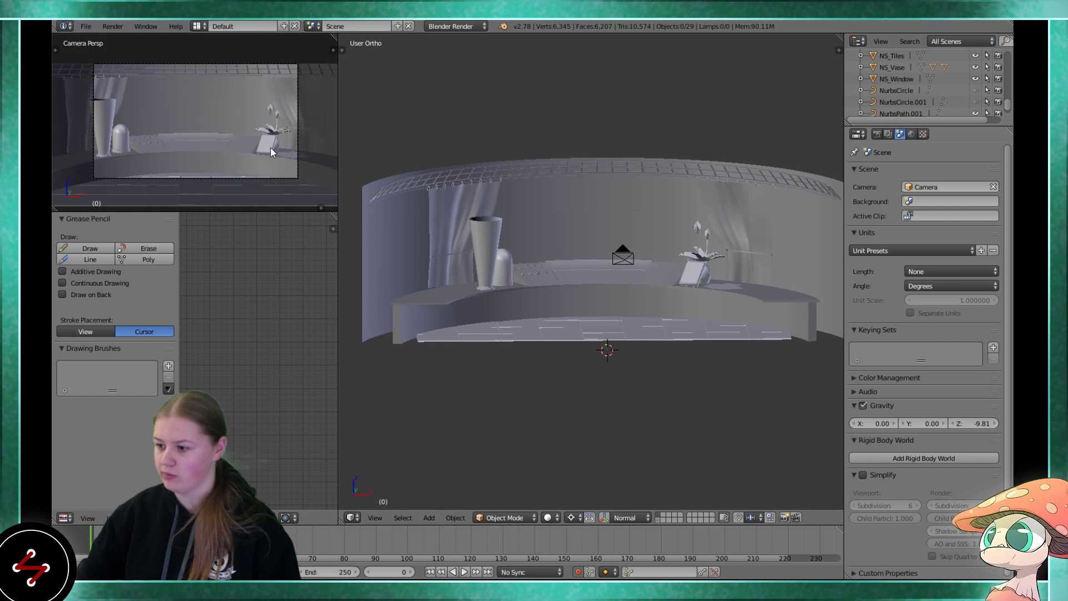
scroll(269, 147, up, 1)
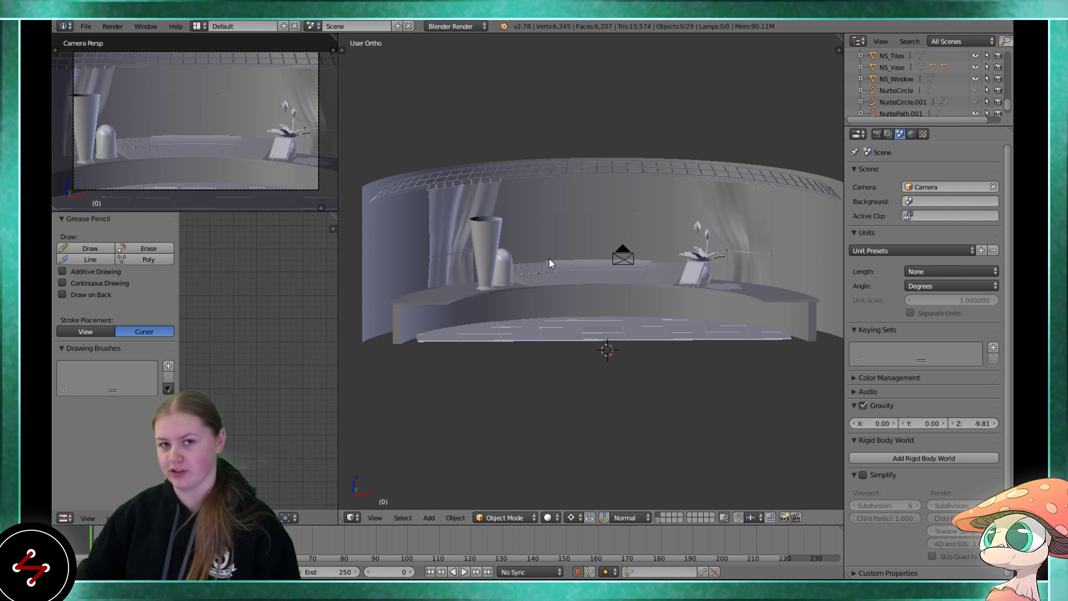
scroll(606, 253, up, 3)
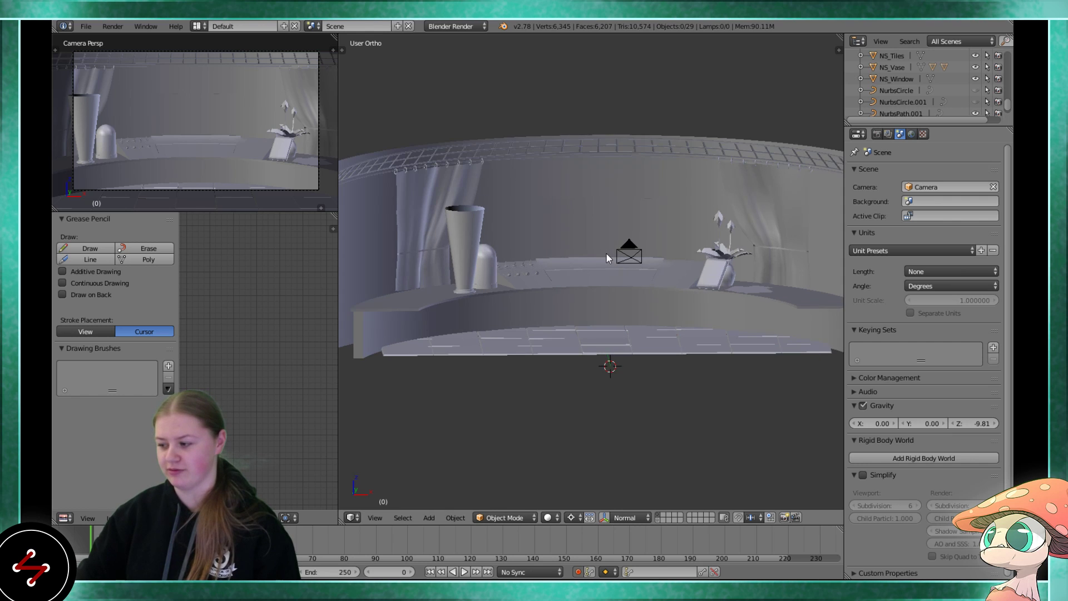
scroll(620, 246, up, 2)
middle_drag(652, 229, 640, 259)
scroll(577, 294, down, 3)
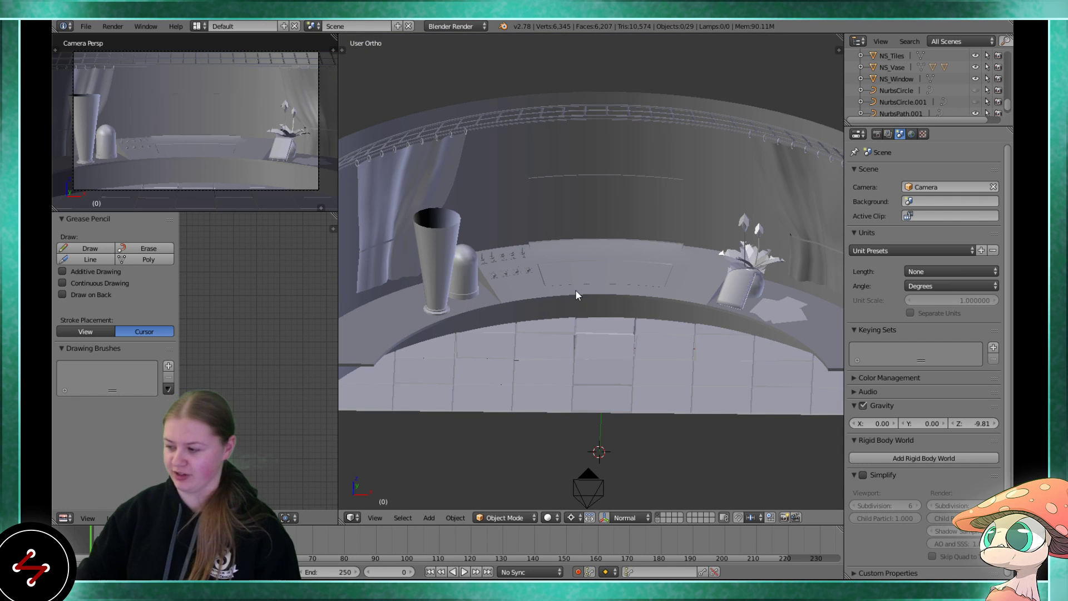
scroll(593, 285, down, 1)
middle_drag(592, 285, 613, 353)
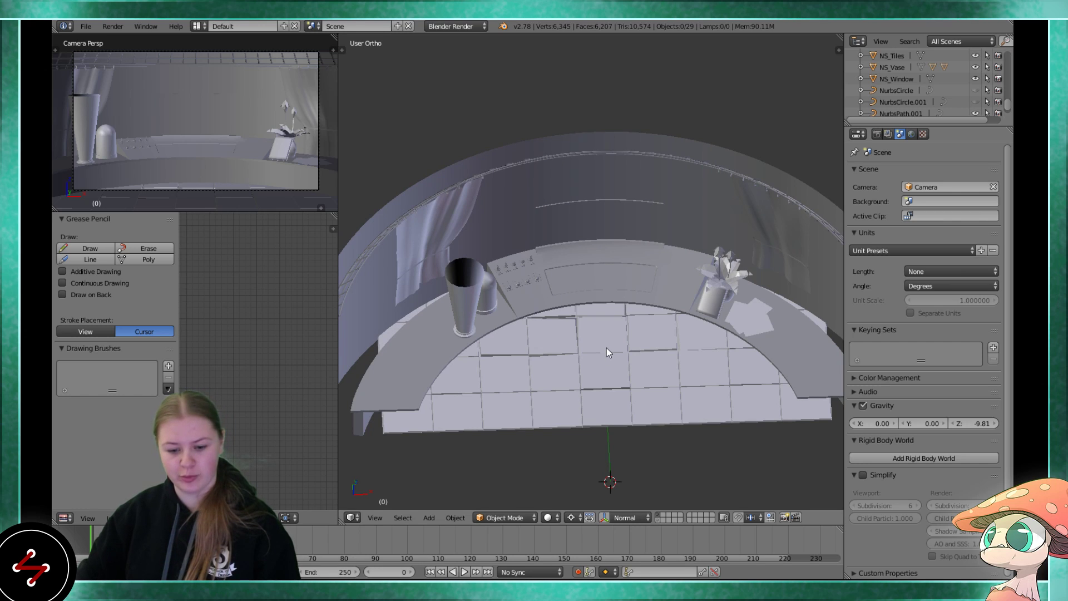
middle_drag(607, 346, 589, 315)
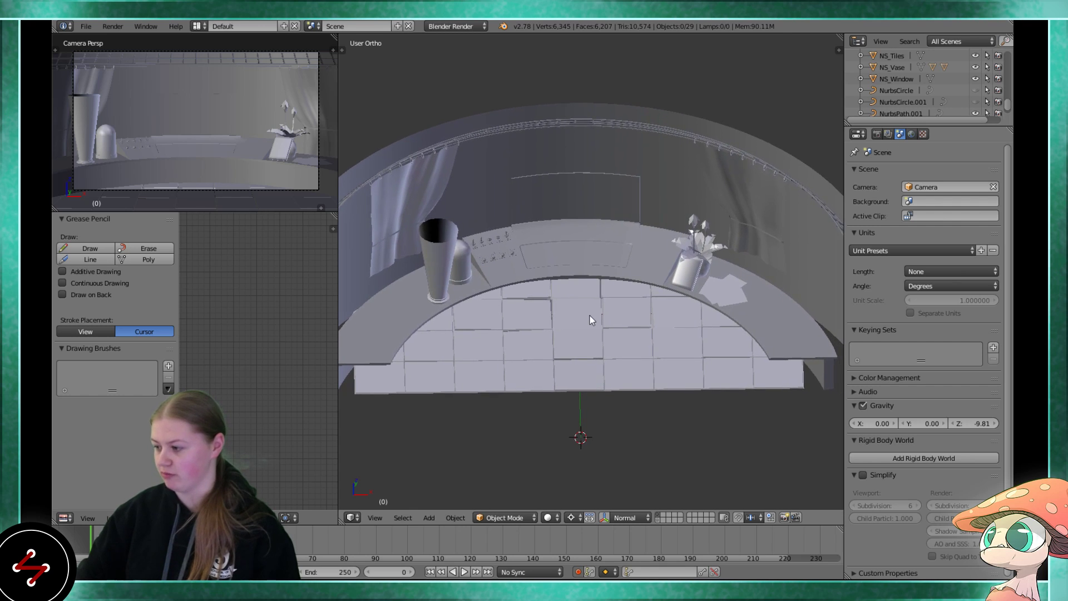
- Examine the toggle switches and rotary knobs on the sloped console beside the domed object and tall vase
scroll(590, 316, up, 2)
scroll(579, 315, up, 2)
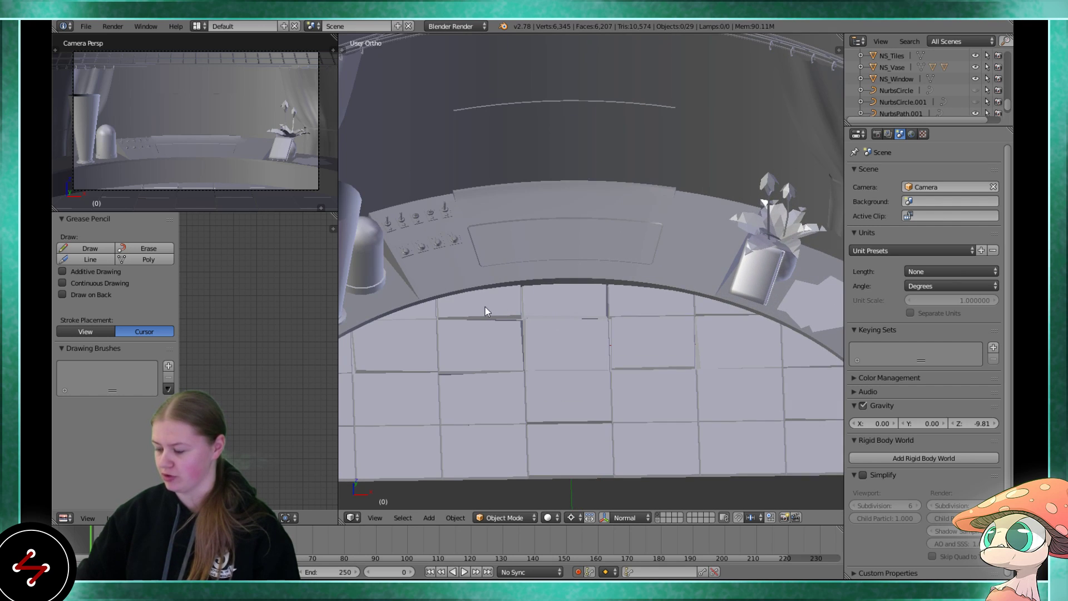
shift+middle_drag(490, 309, 592, 323)
scroll(592, 322, up, 2)
scroll(565, 292, up, 1)
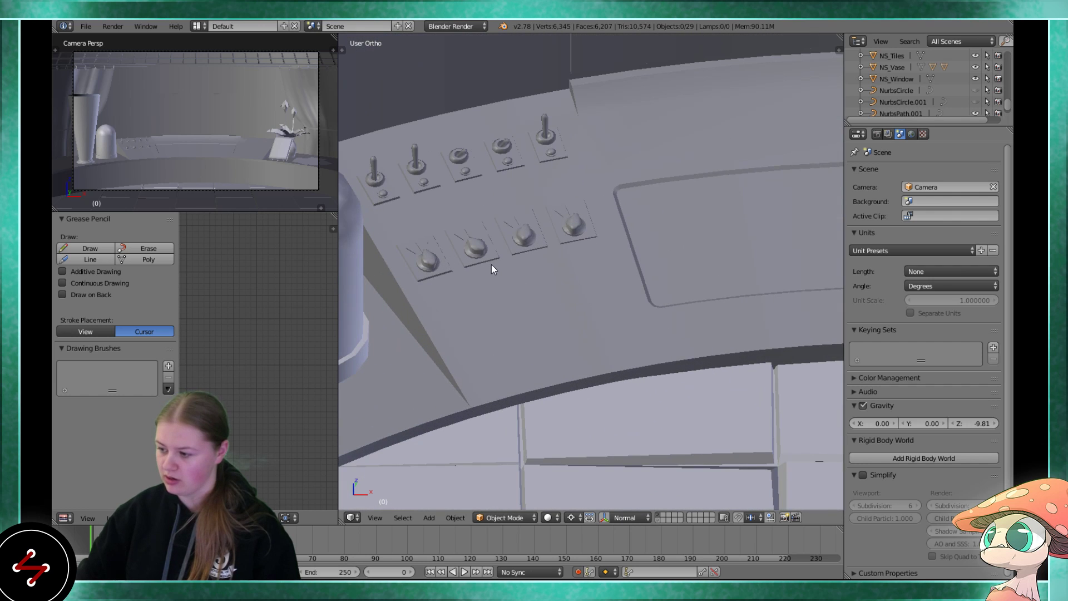
scroll(454, 256, down, 2)
scroll(450, 255, down, 2)
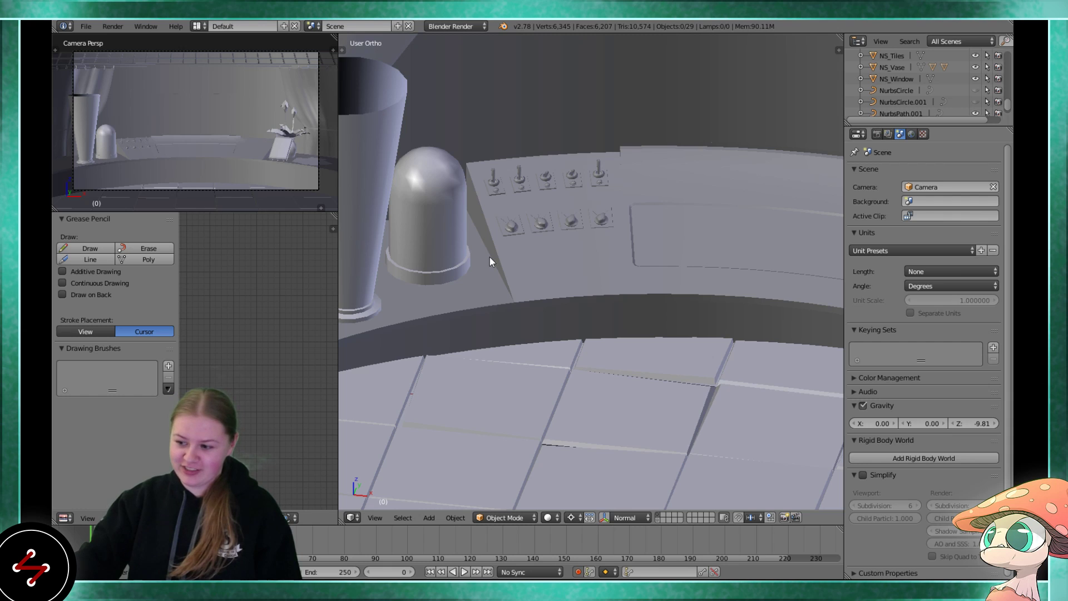
scroll(545, 272, down, 1)
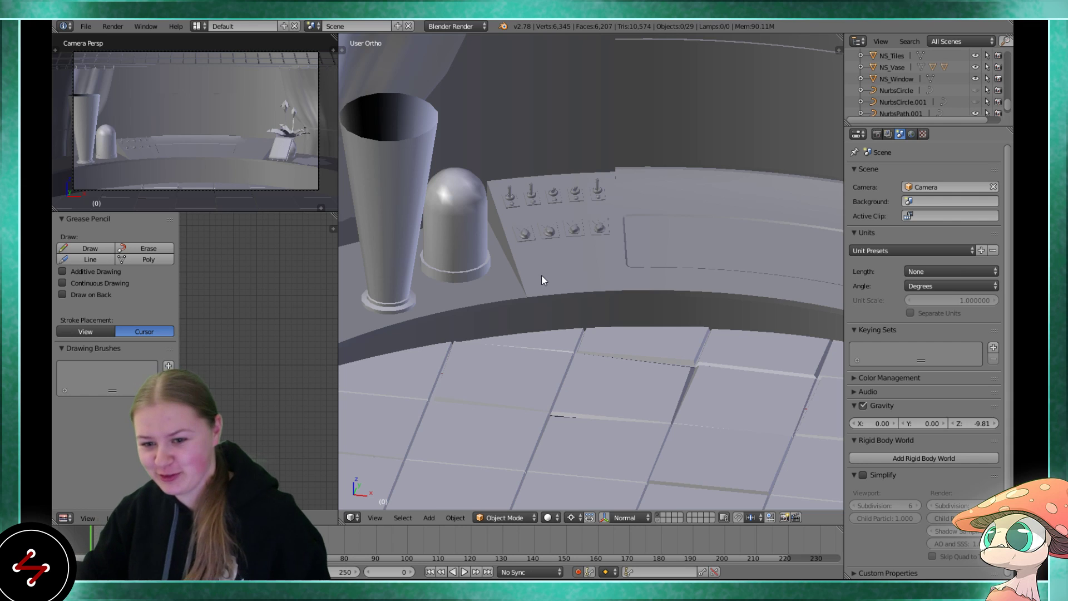
scroll(548, 275, down, 2)
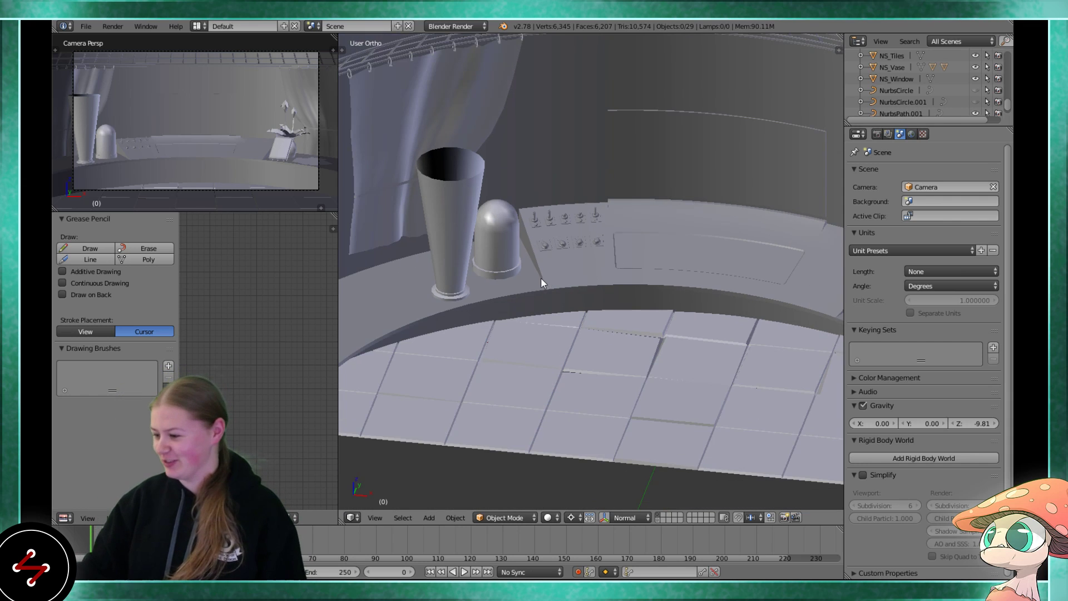
scroll(553, 306, up, 3)
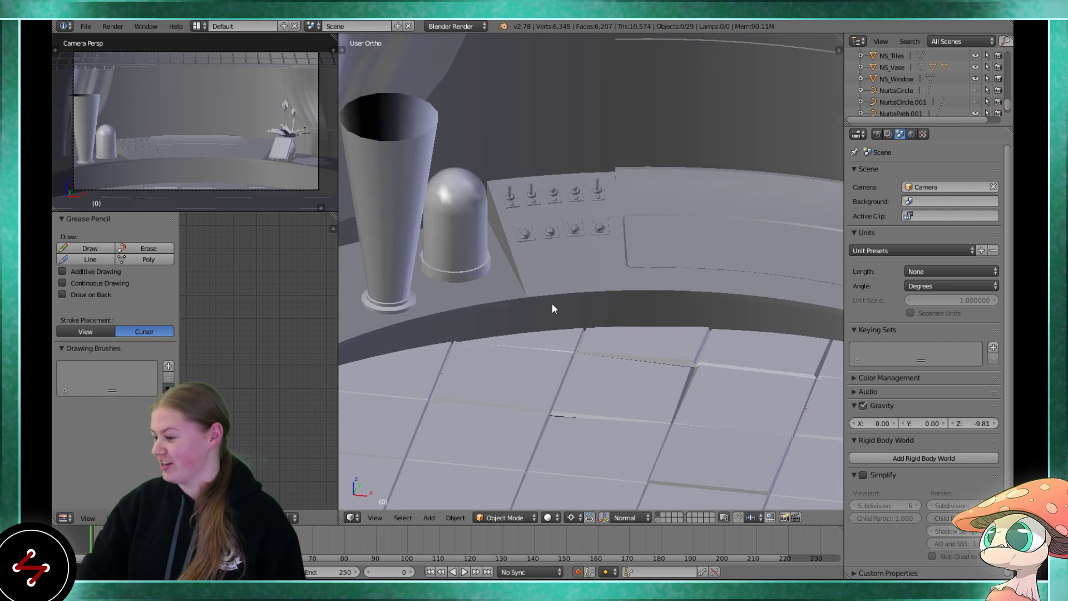
scroll(566, 329, up, 3)
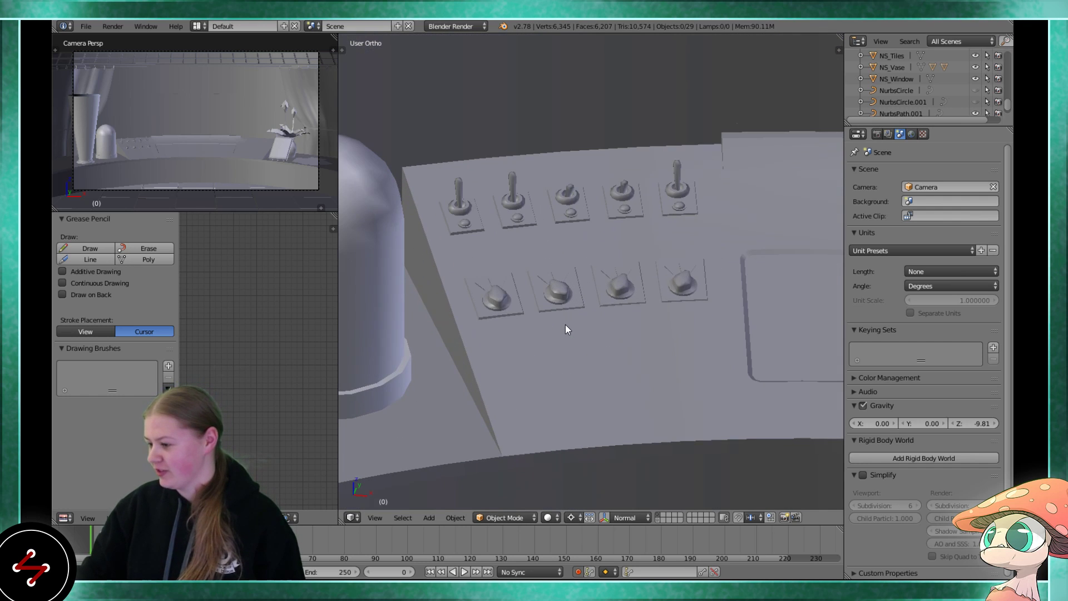
scroll(565, 329, down, 1)
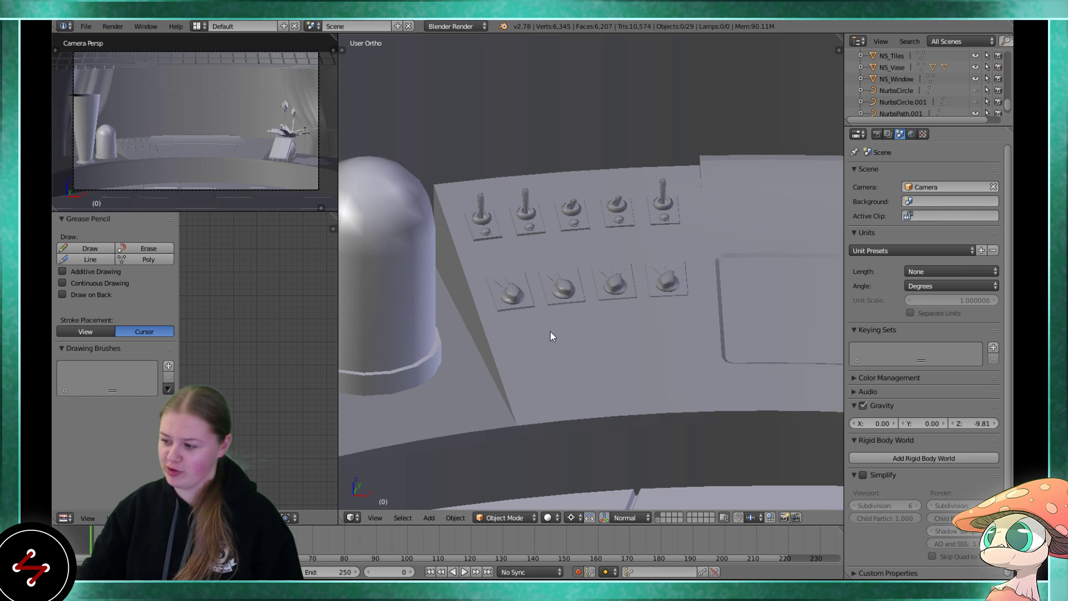
scroll(550, 332, down, 3)
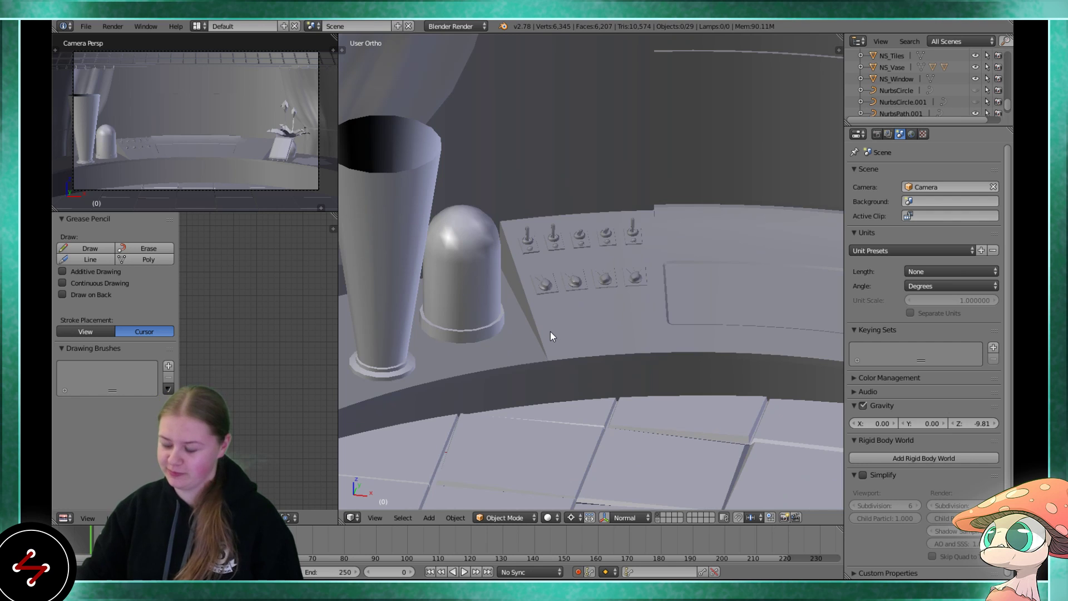
- Look along the counter from the console to the potted flower, checking the curtain and floor tiles around it
scroll(577, 329, down, 1)
shift+middle_drag(598, 340, 491, 295)
scroll(492, 296, down, 2)
middle_drag(560, 311, 591, 297)
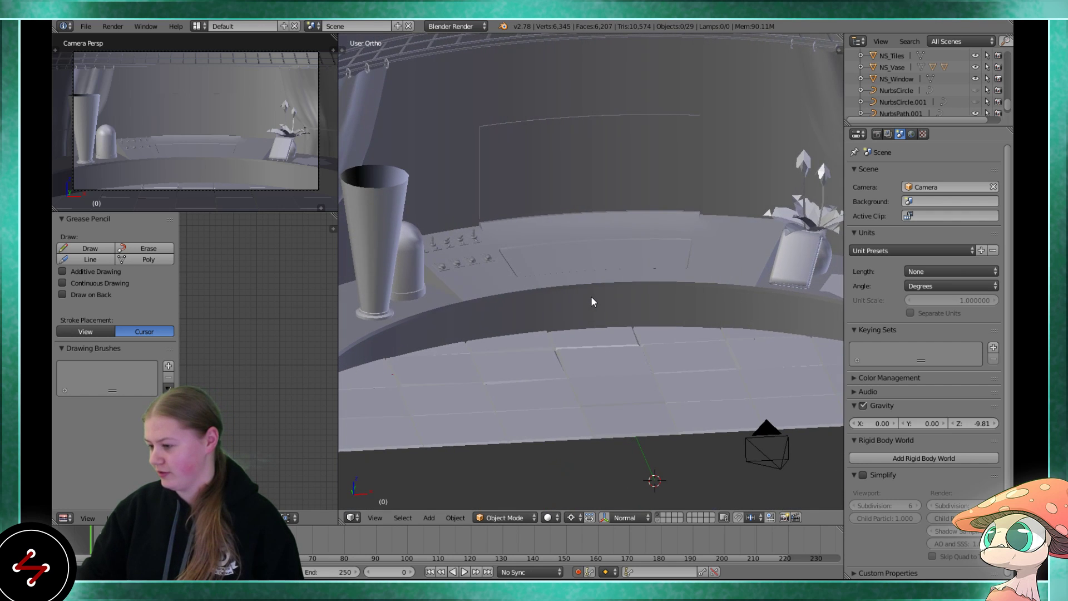
scroll(591, 296, up, 2)
scroll(655, 321, down, 2)
shift+middle_drag(656, 324, 506, 335)
scroll(508, 332, up, 1)
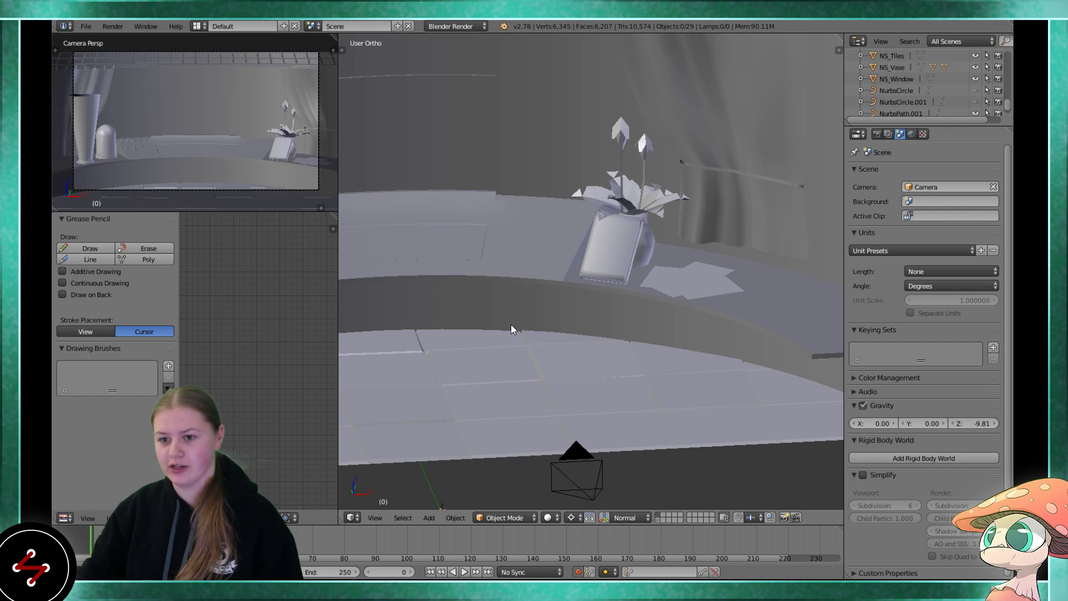
scroll(511, 325, down, 2)
shift+middle_drag(547, 324, 578, 325)
scroll(623, 310, down, 2)
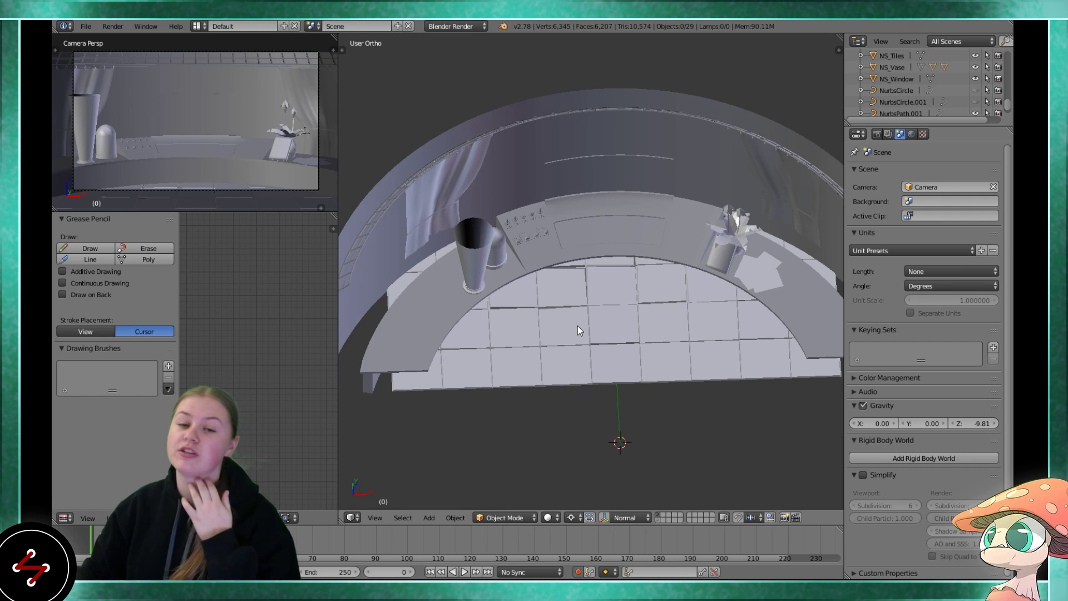
- Inspect the potted flower, the tilted block in front of it and the flat sheets beside it on the counter
scroll(579, 322, up, 1)
middle_drag(565, 333, 560, 312)
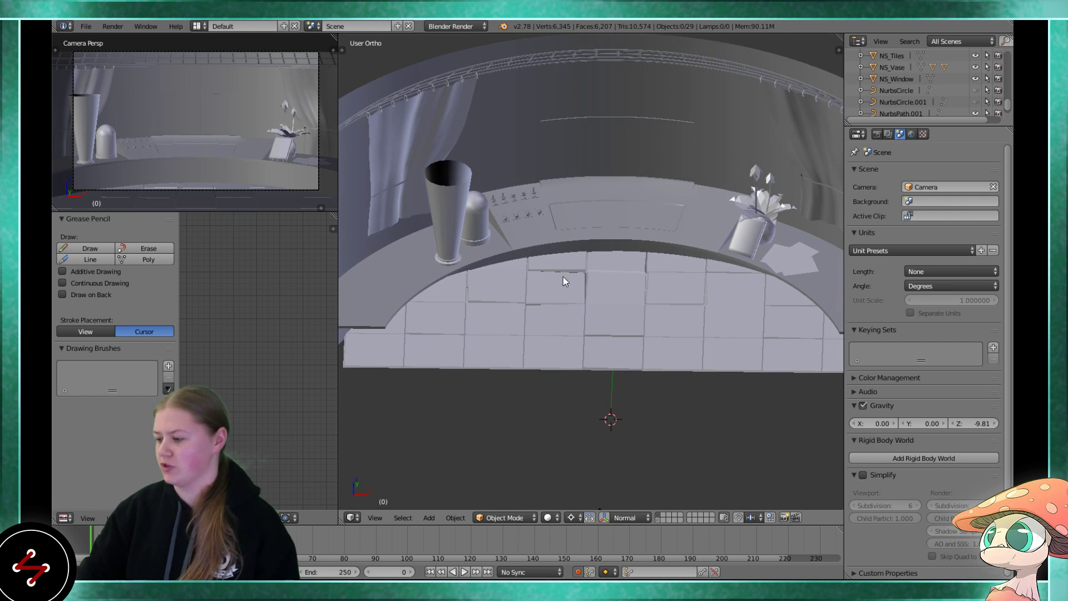
scroll(476, 232, down, 2)
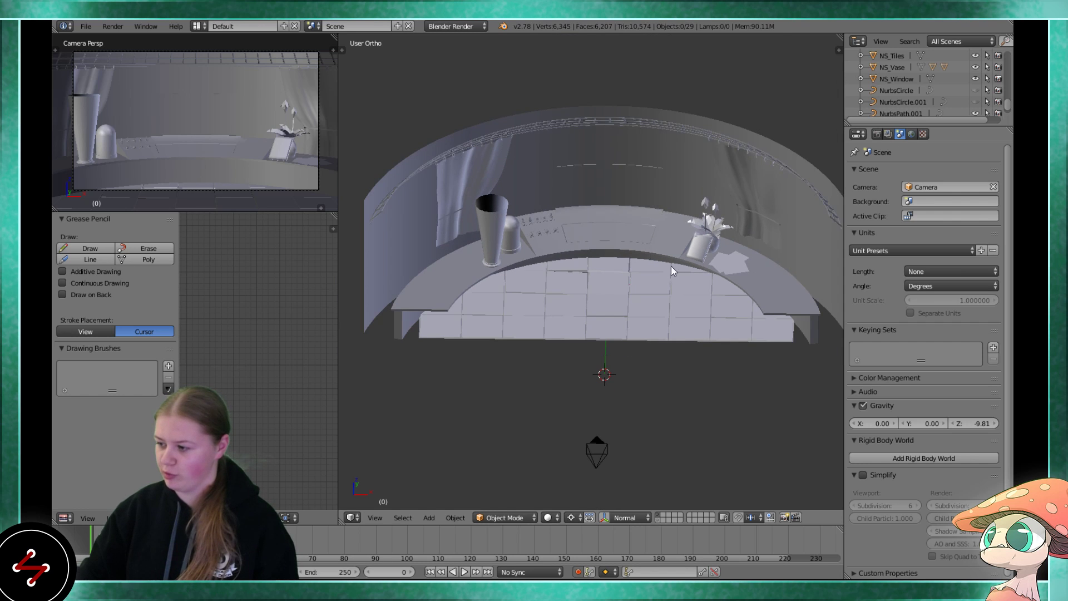
middle_drag(540, 250, 649, 272)
scroll(545, 289, up, 3)
scroll(629, 272, down, 4)
scroll(649, 272, up, 3)
middle_drag(534, 281, 510, 241)
scroll(518, 275, up, 3)
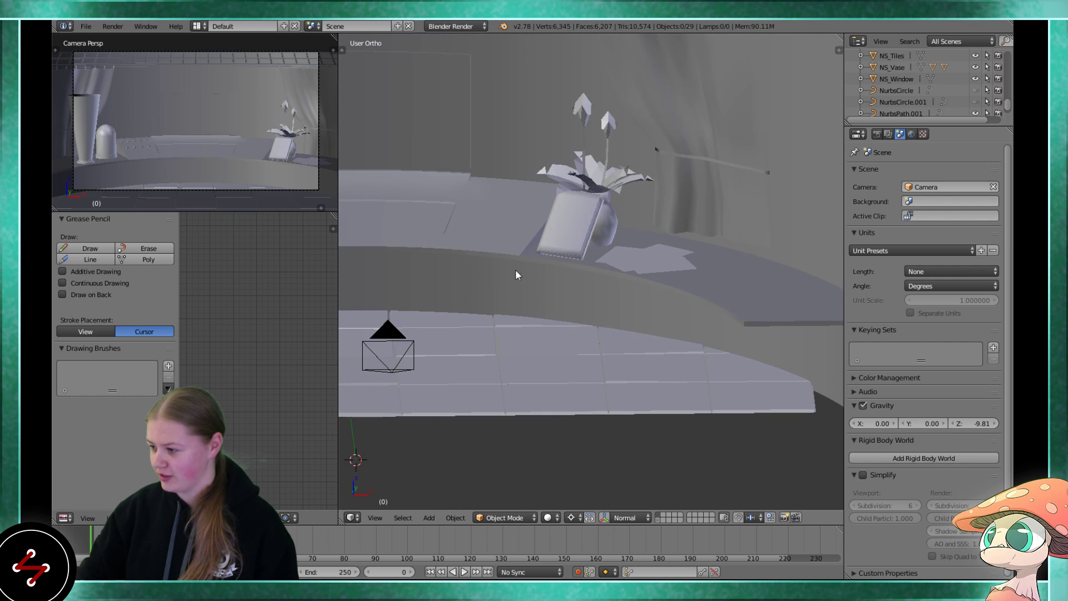
scroll(593, 313, up, 3)
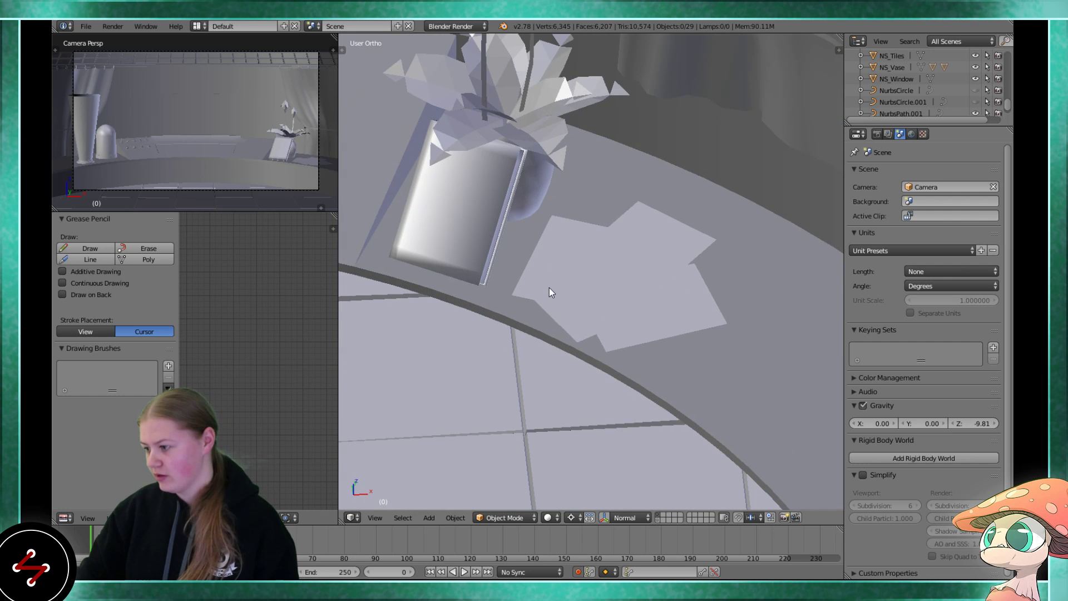
scroll(550, 288, down, 1)
scroll(549, 288, down, 3)
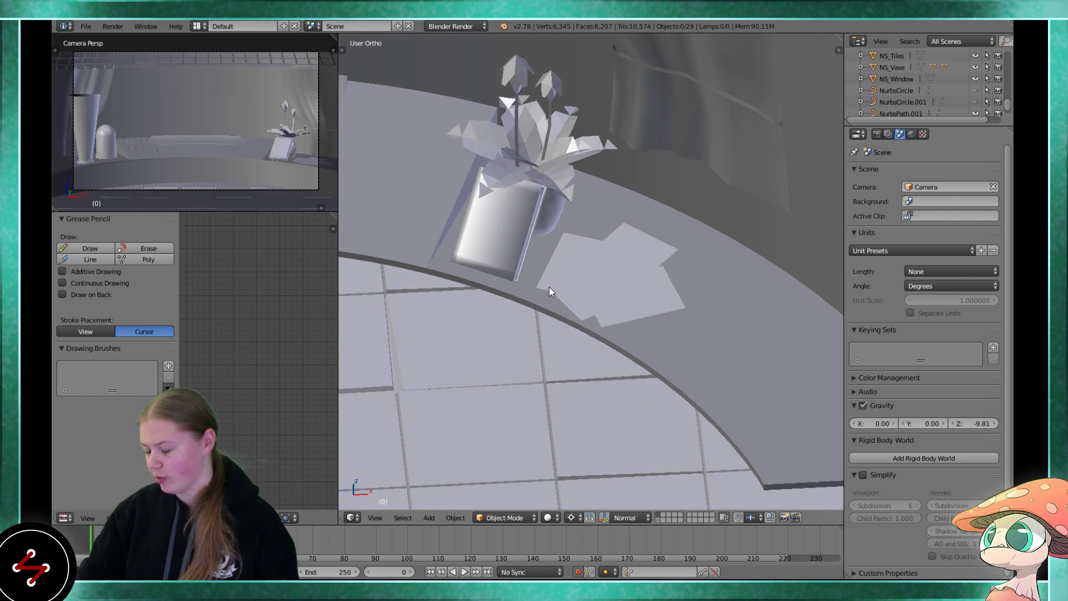
- Add a mesh circle at the 3D cursor in front of the curved room
middle_drag(549, 287, 659, 284)
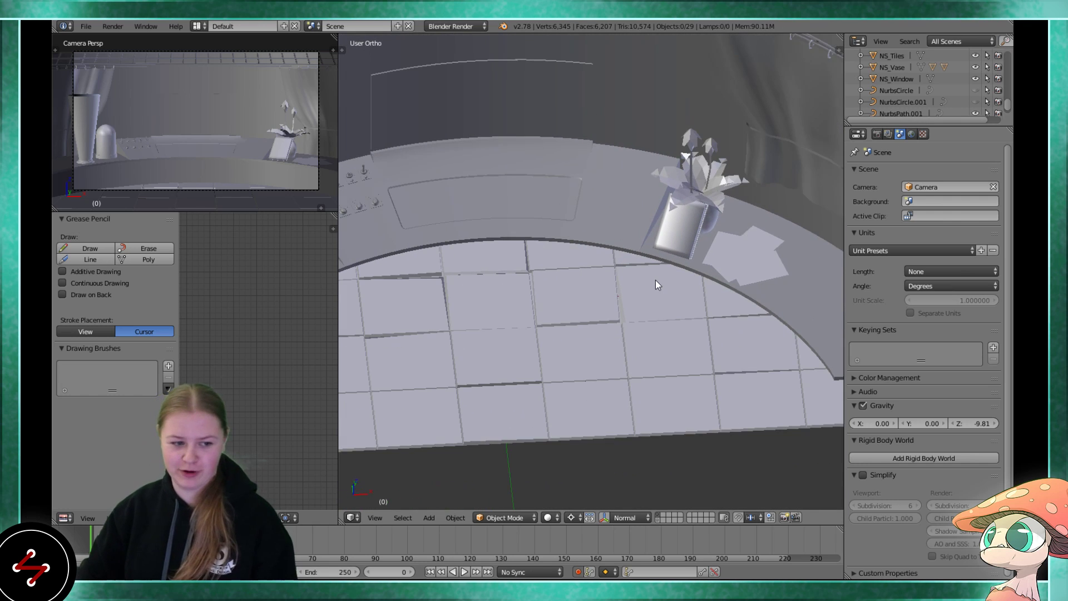
middle_drag(598, 349, 582, 328)
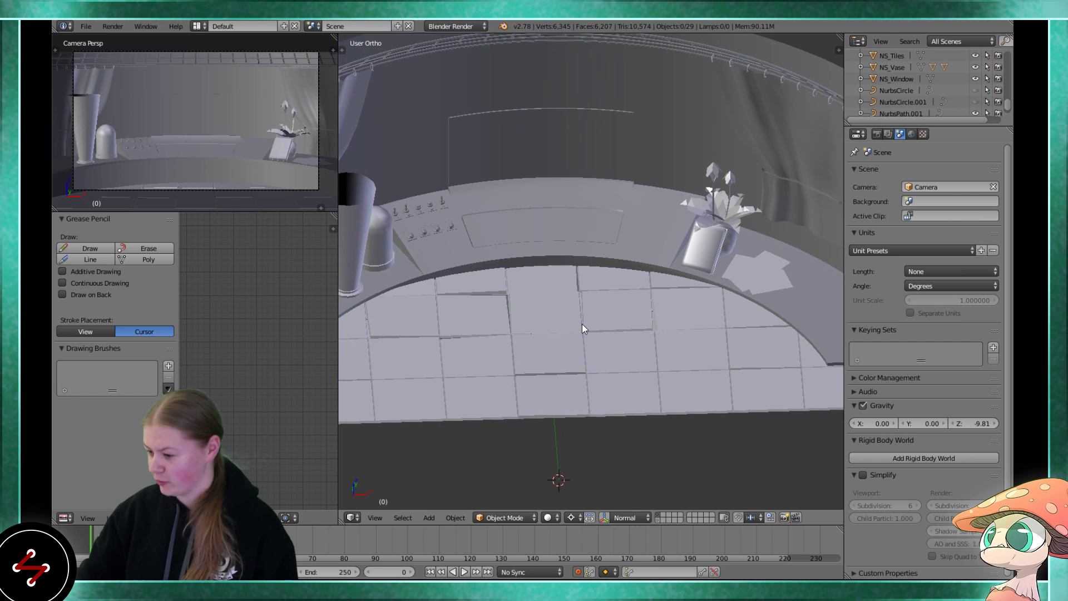
key(shift+a)
mouse_move(539, 329)
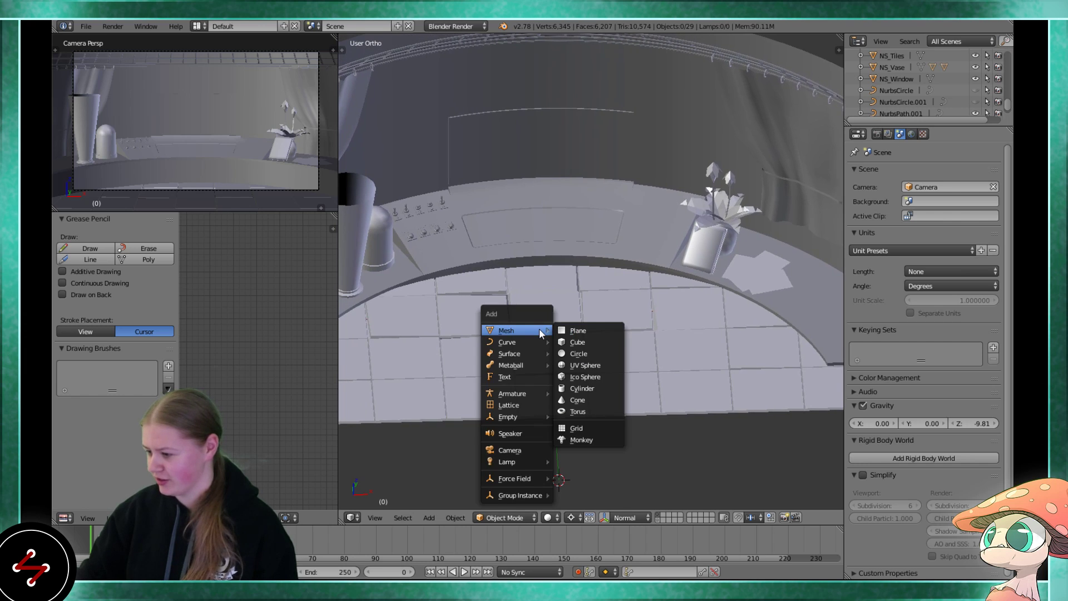
click(598, 354)
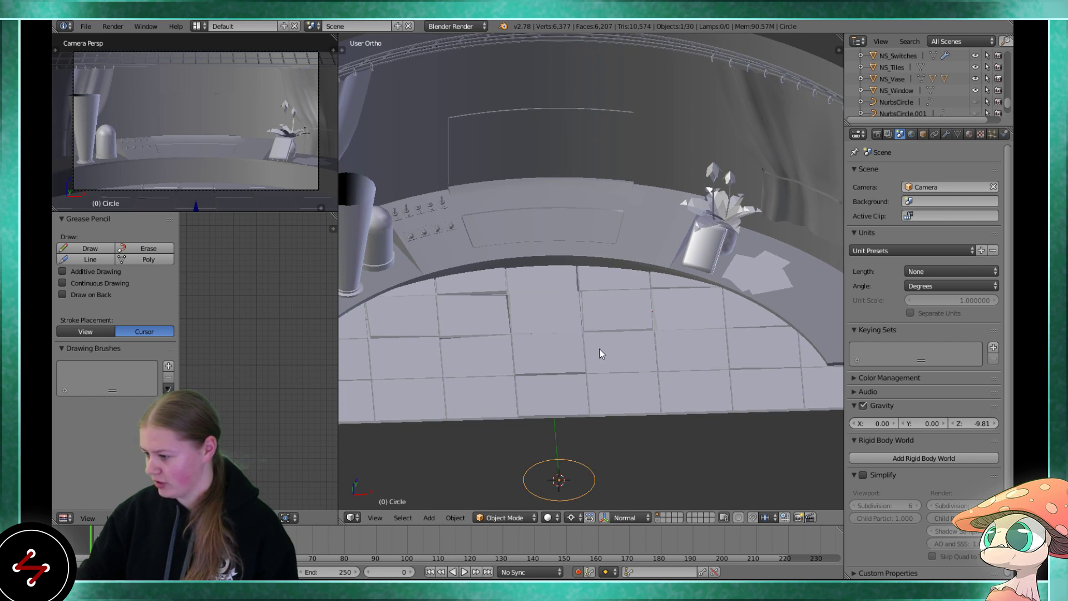
- Rename the new circle object NS_Teacup
scroll(596, 353, down, 3)
middle_drag(596, 357, 579, 337)
key(n)
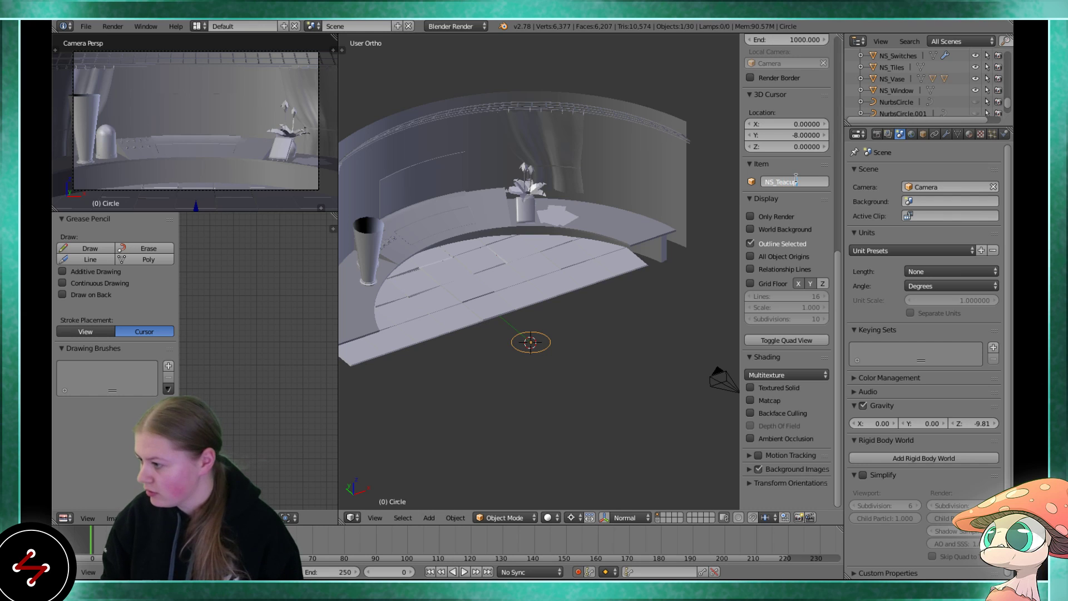
key(Return)
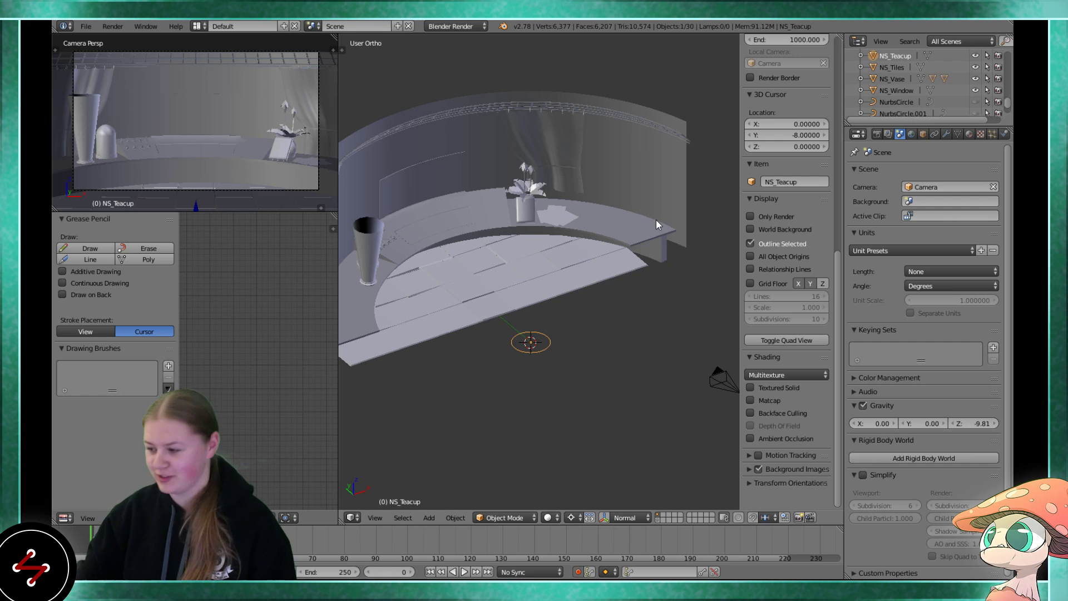
key(n)
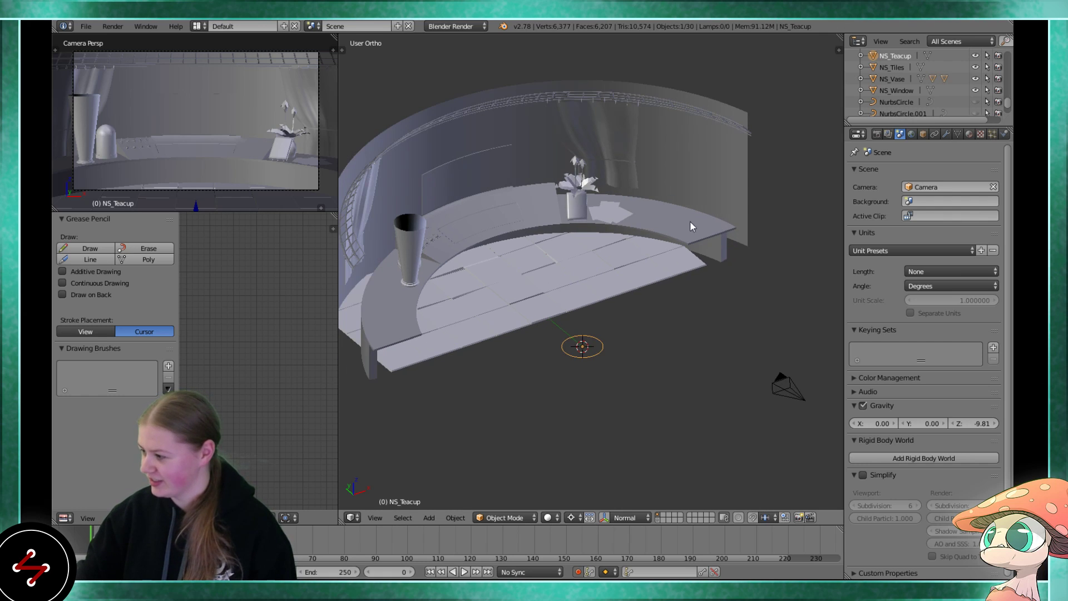
- Rename the circle's mesh data mesh_NS_Teacup
click(958, 134)
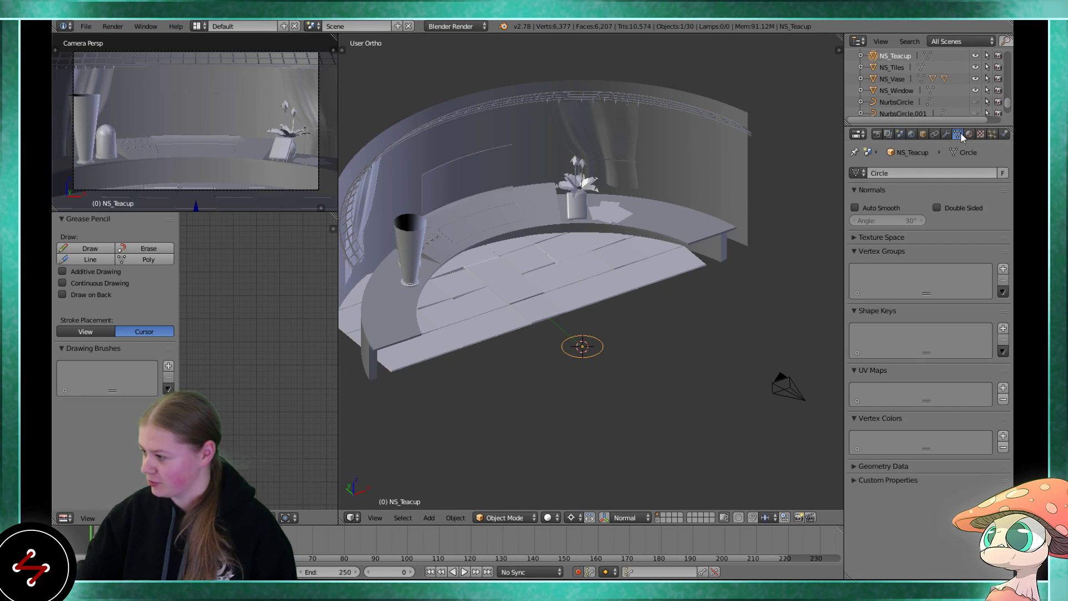
click(911, 172)
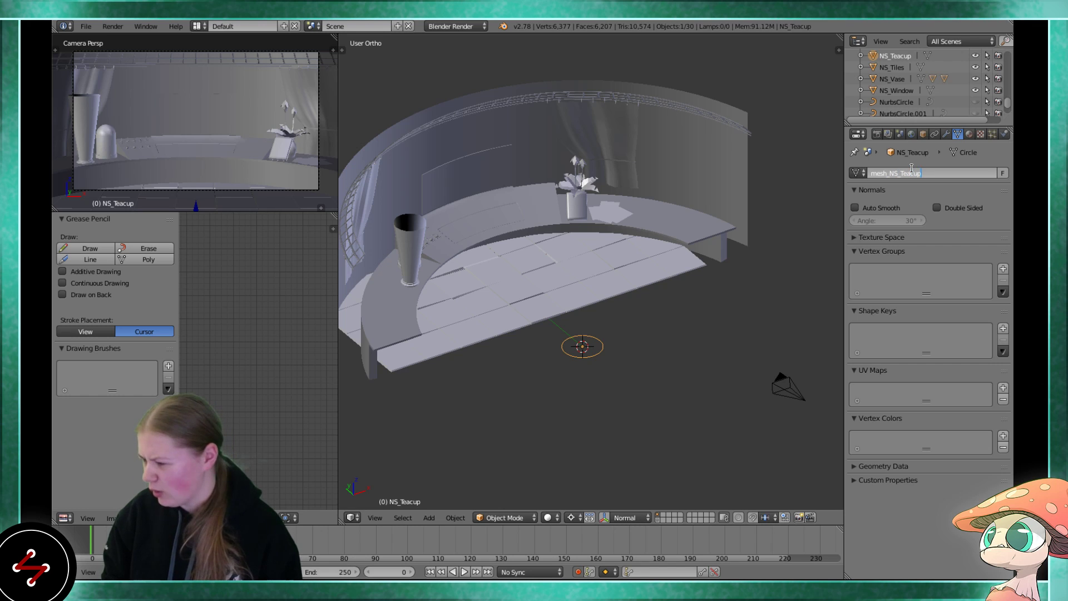
key(Return)
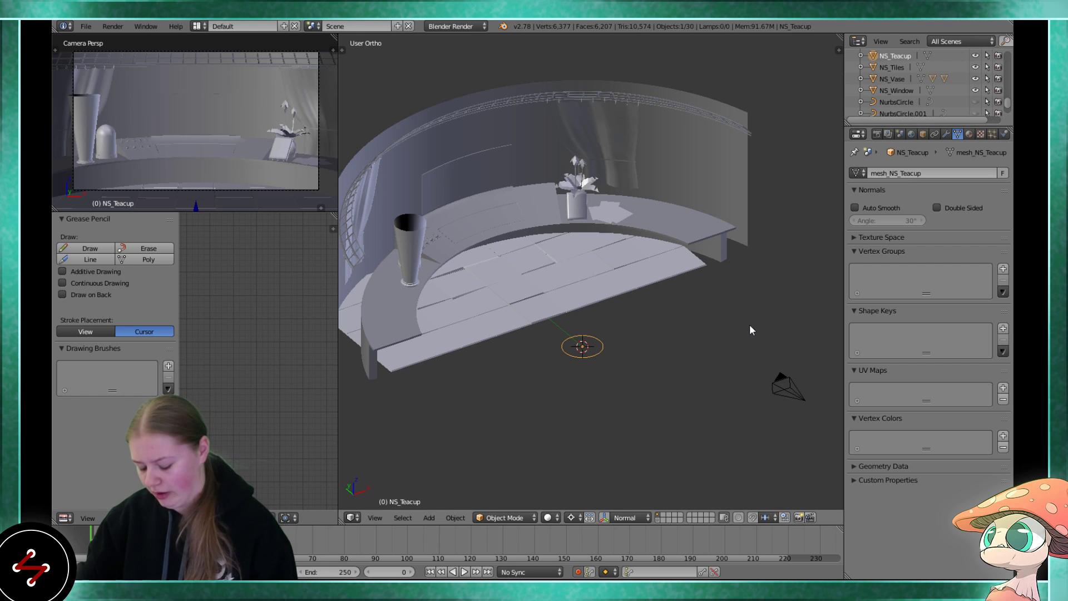
key(n)
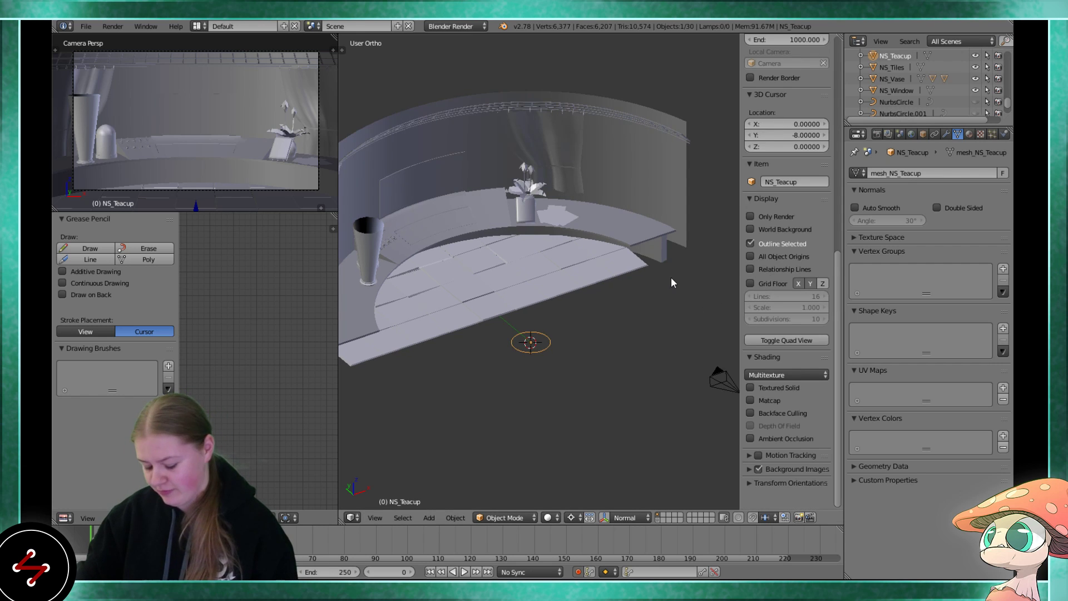
key(n)
- Scale all of the teacup circle's vertices down slightly in Edit Mode
middle_drag(699, 236, 643, 286)
scroll(613, 383, up, 4)
middle_drag(613, 383, 625, 311)
key(Tab)
scroll(624, 310, up, 3)
middle_drag(640, 419, 638, 394)
middle_drag(716, 202, 709, 146)
middle_drag(704, 204, 694, 293)
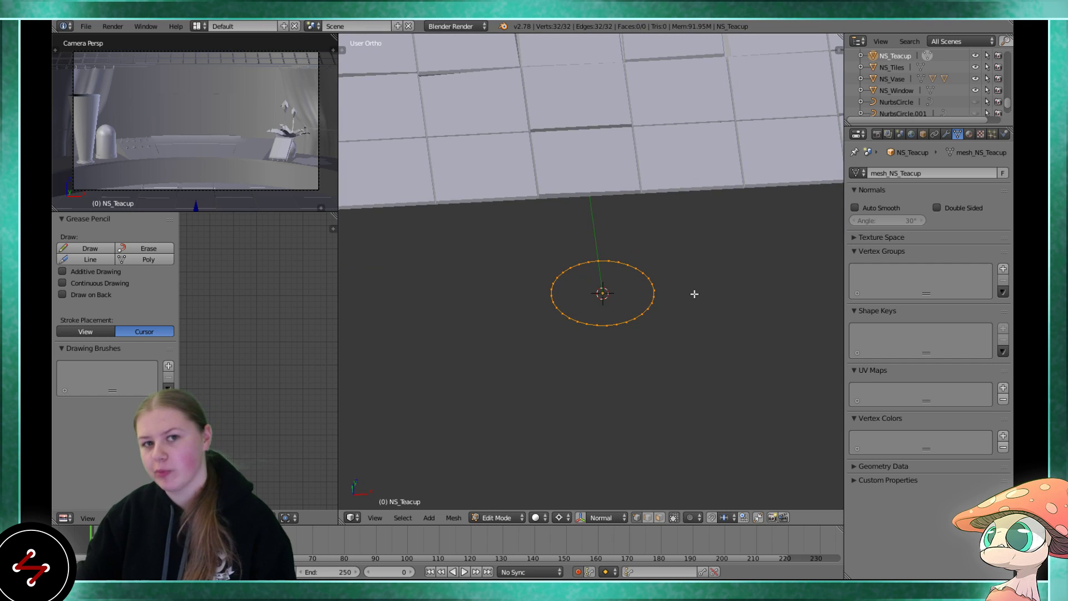
middle_drag(622, 315, 621, 244)
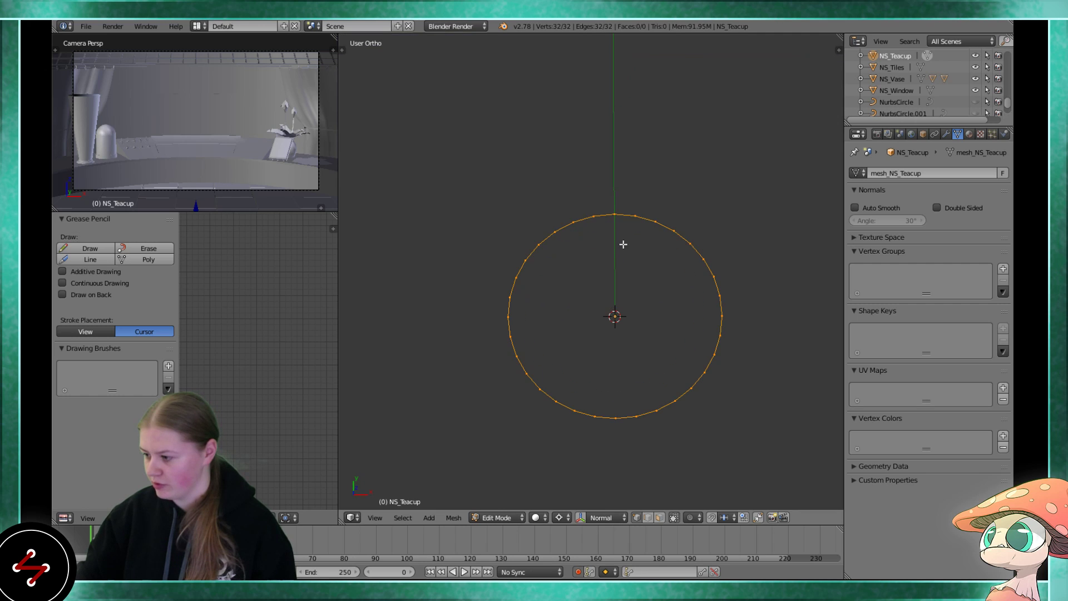
scroll(677, 289, down, 5)
key(Tab)
scroll(649, 300, down, 2)
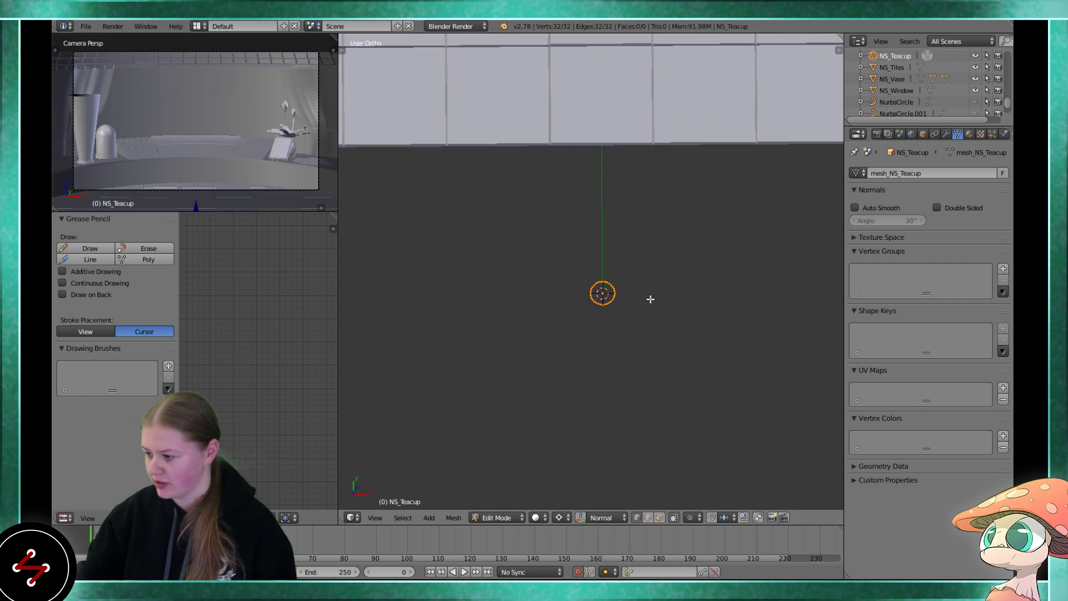
middle_drag(648, 308, 652, 307)
key(Tab)
key(s)
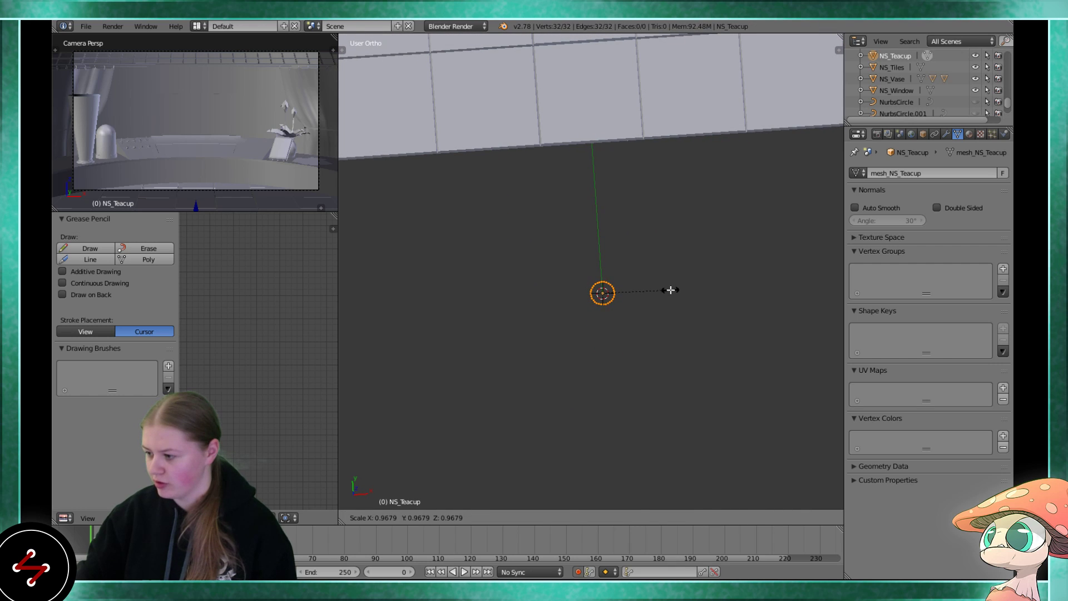
click(669, 289)
- Compare the circle's size with the room, counter and props from above
scroll(641, 299, down, 1)
key(Tab)
scroll(641, 289, down, 5)
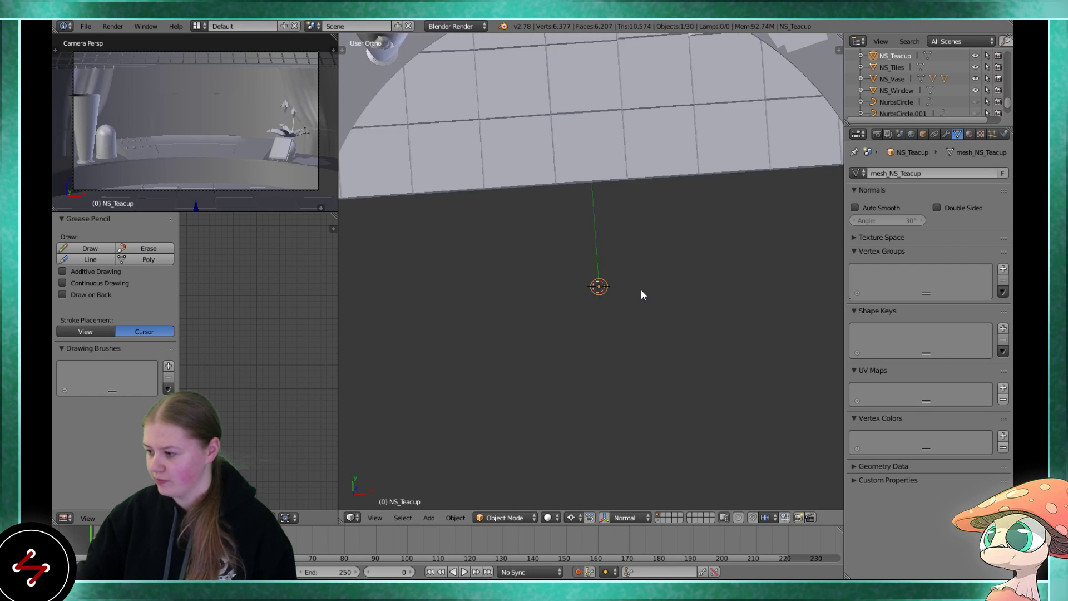
scroll(641, 290, down, 2)
scroll(641, 289, up, 2)
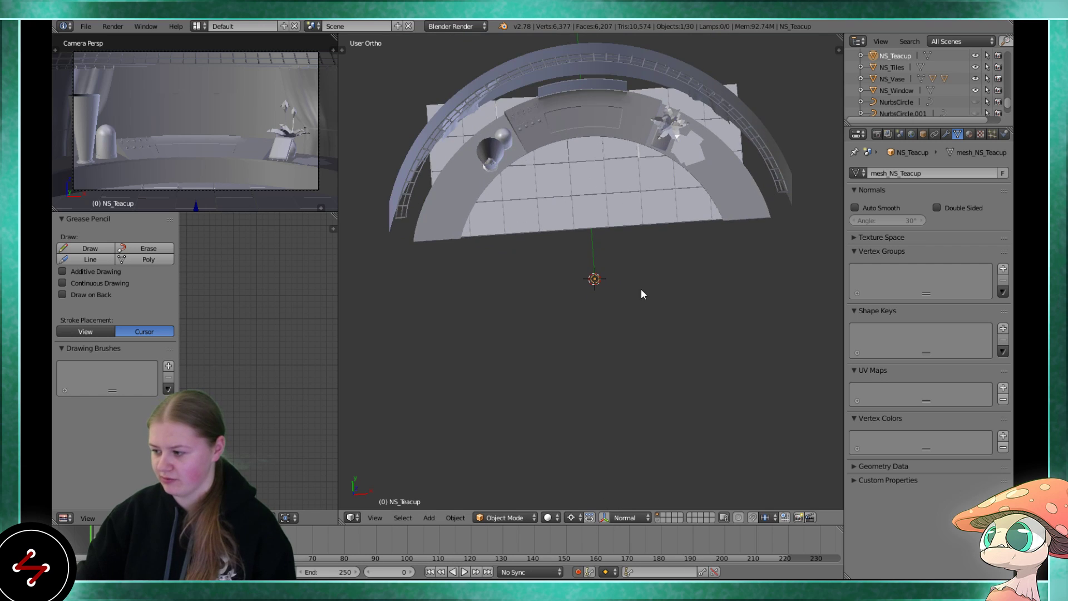
scroll(641, 290, up, 3)
scroll(641, 290, down, 2)
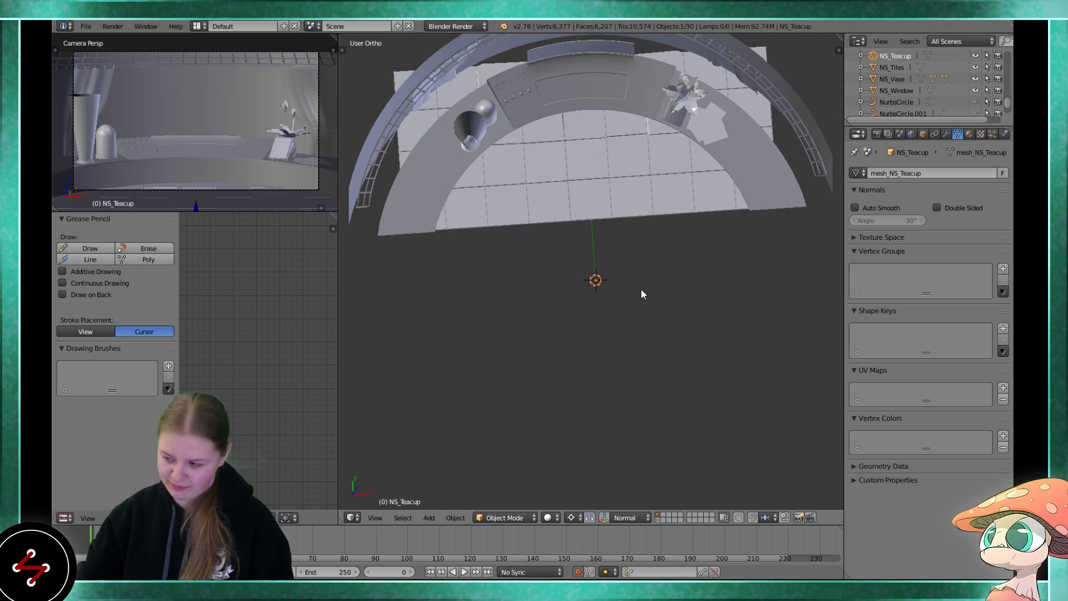
scroll(641, 294, up, 3)
- Delete the circle's vertices on the negative X side, leaving an open half circle
key(Tab)
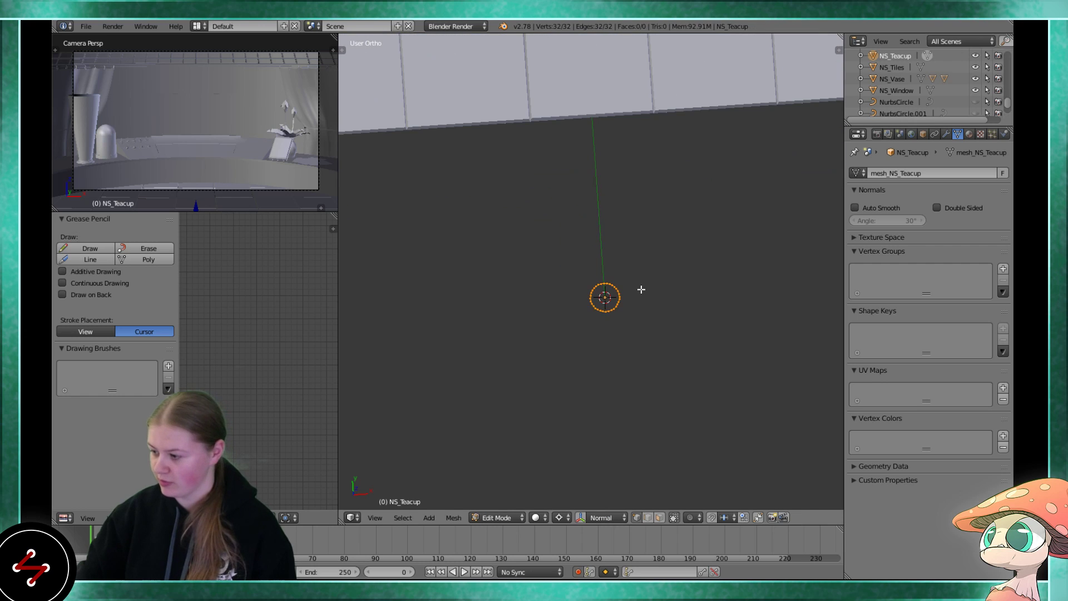
scroll(640, 296, up, 5)
middle_drag(642, 327, 606, 291)
scroll(589, 245, up, 3)
middle_drag(589, 245, 587, 221)
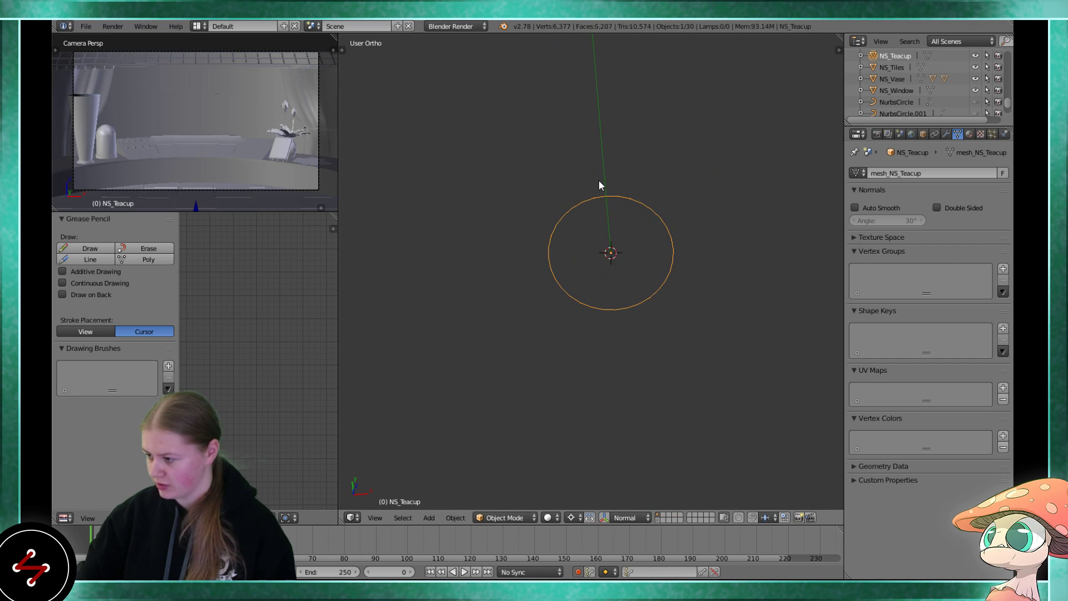
key(a)
key(b)
drag(611, 172, 504, 332)
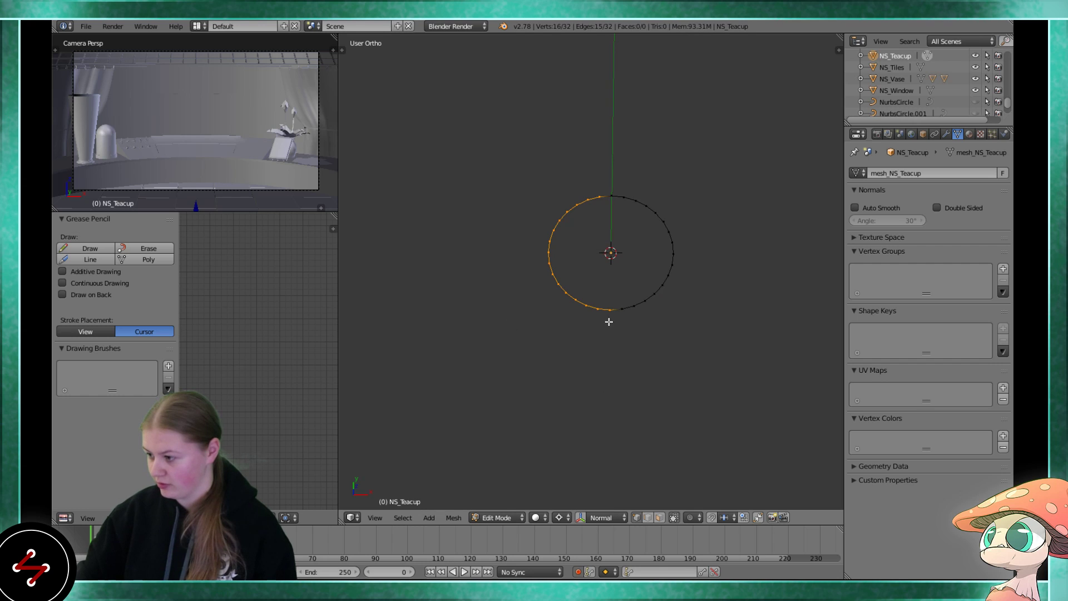
key(x)
click(600, 276)
key(Tab)
- Add a Mirror modifier across X to the half circle and enable Clipping
click(946, 134)
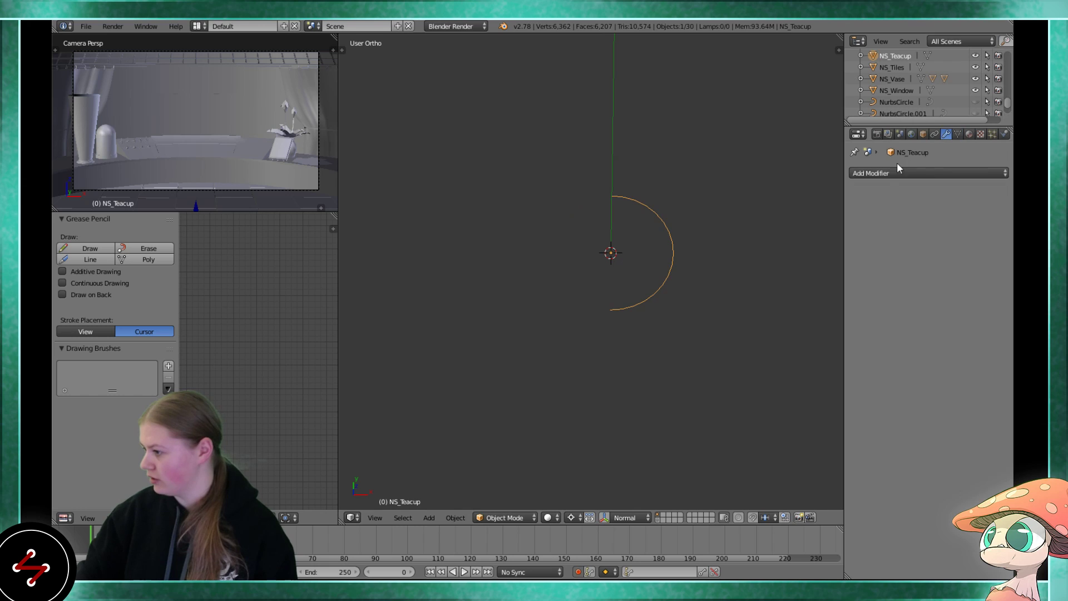
click(890, 173)
click(776, 290)
click(898, 252)
- Merge two pairs of neighbouring vertices near the half circle's lower end, keeping its end vertex on the mirror axis
key(Tab)
scroll(690, 256, up, 1)
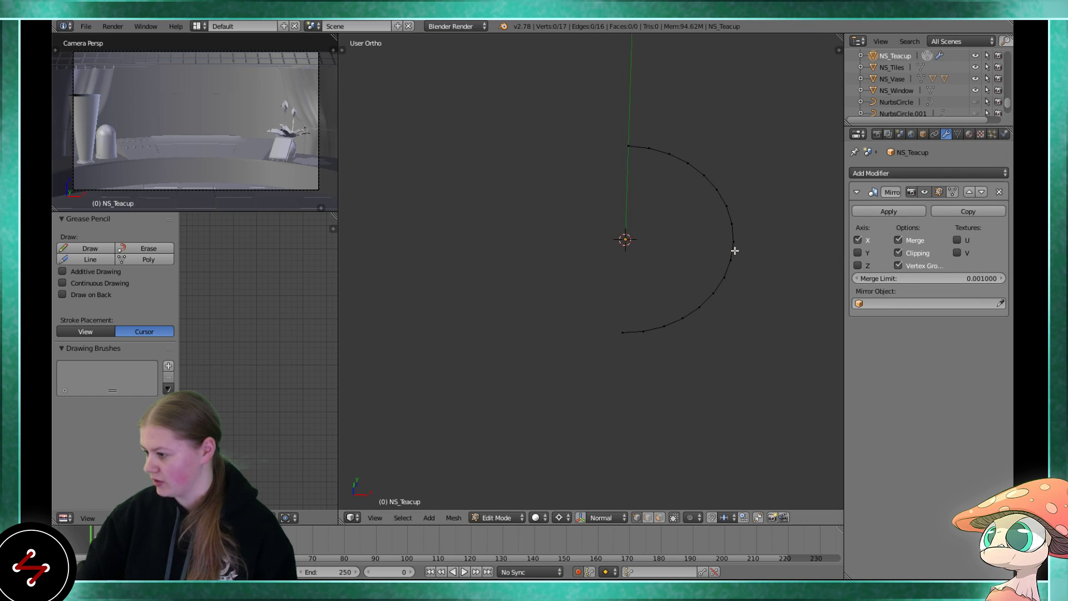
shift+middle_drag(735, 250, 710, 279)
scroll(684, 291, down, 1)
scroll(624, 341, up, 1)
scroll(617, 364, up, 2)
key(alt+m)
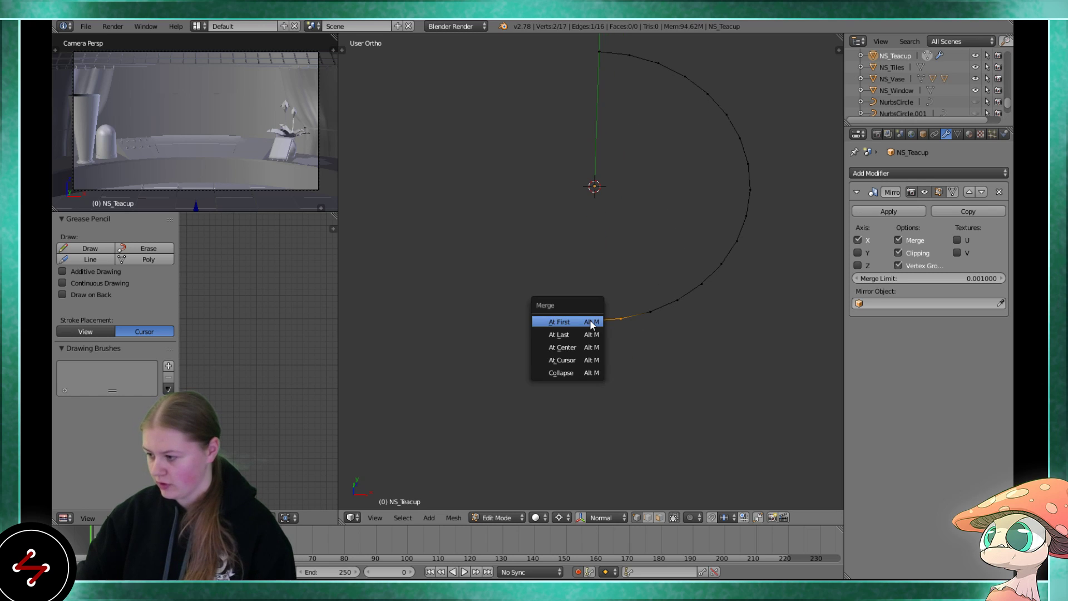
click(583, 322)
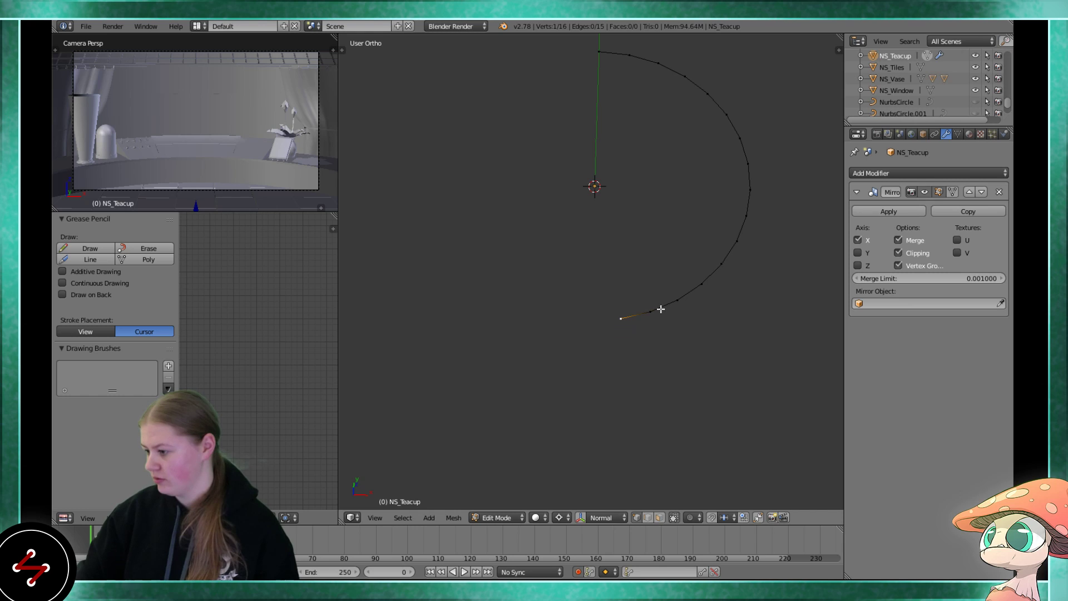
key(alt+m)
click(594, 329)
middle_drag(702, 298, 620, 274)
key(alt+m)
click(704, 289)
scroll(667, 281, up, 3)
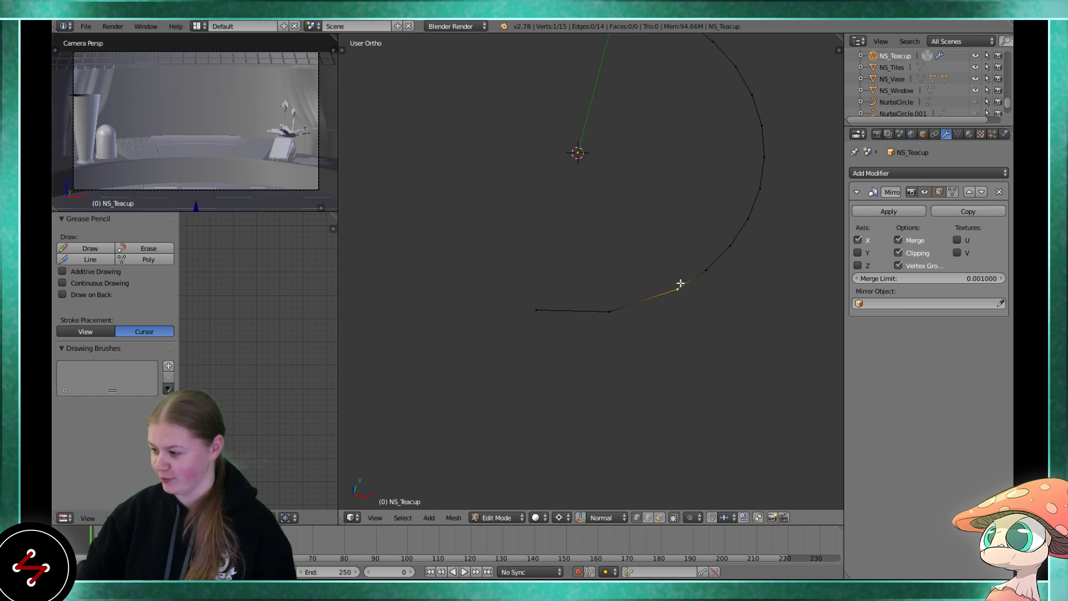
- Merge three more pairs of neighbouring vertices along the outer middle of the half circle
key(alt+m)
click(731, 247)
right_click(755, 218)
key(alt+m)
click(766, 193)
right_click(766, 159)
key(alt+m)
click(763, 124)
- Merge the three remaining vertex pairs along the upper part of the half circle and return to Object Mode
shift+middle_drag(743, 89, 698, 284)
right_click(698, 283)
shift+right_click(700, 266)
key(alt+m)
click(699, 266)
right_click(669, 236)
shift+right_click(643, 217)
key(alt+m)
click(642, 217)
right_click(611, 198)
key(alt+m)
click(585, 198)
middle_drag(584, 198, 611, 336)
key(Tab)
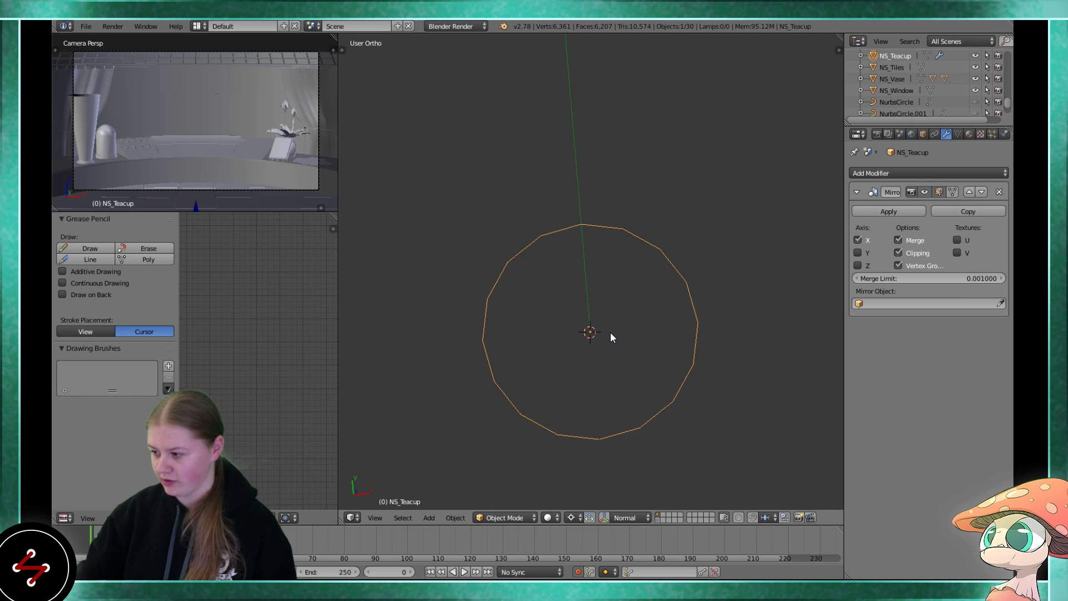
- Extrude the circle's edges slightly upward and scale the new ring outward by about 1.3 to form the saucer's sloped rim
scroll(609, 332, down, 10)
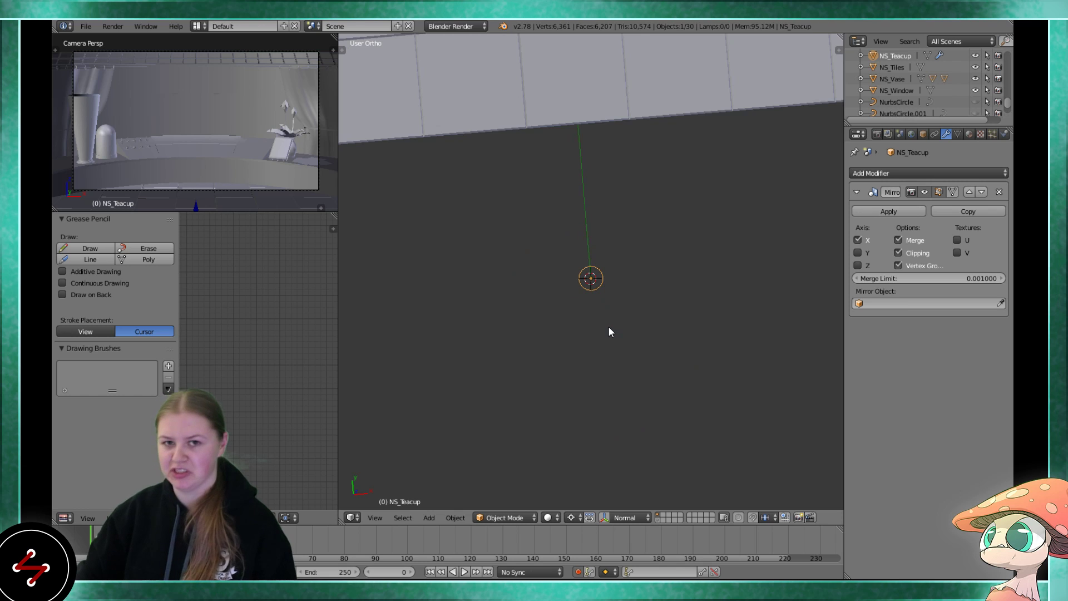
middle_drag(603, 327, 572, 174)
scroll(572, 178, down, 8)
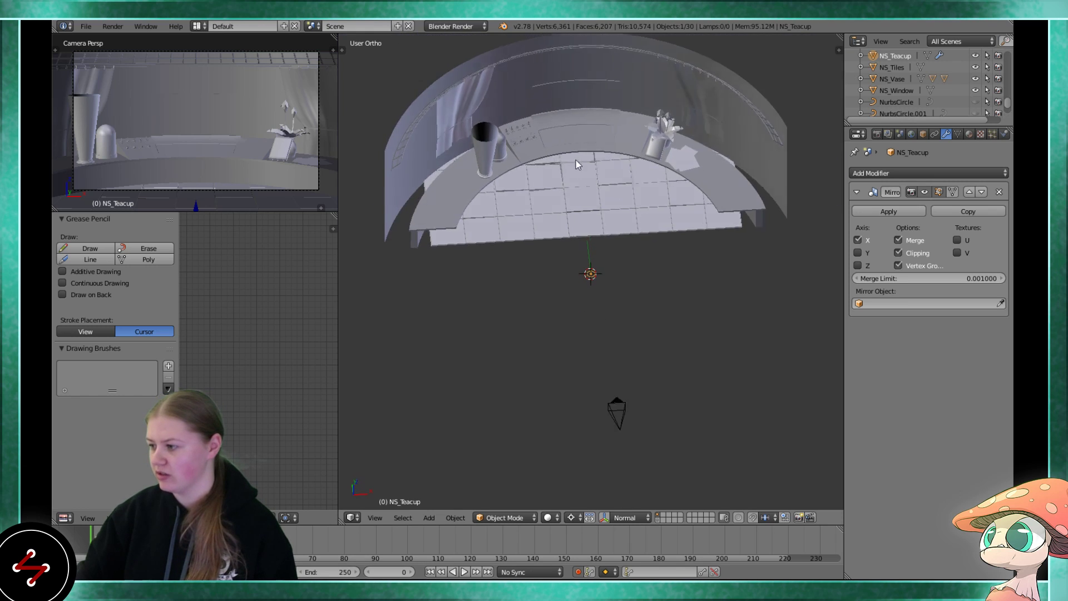
scroll(579, 142, up, 10)
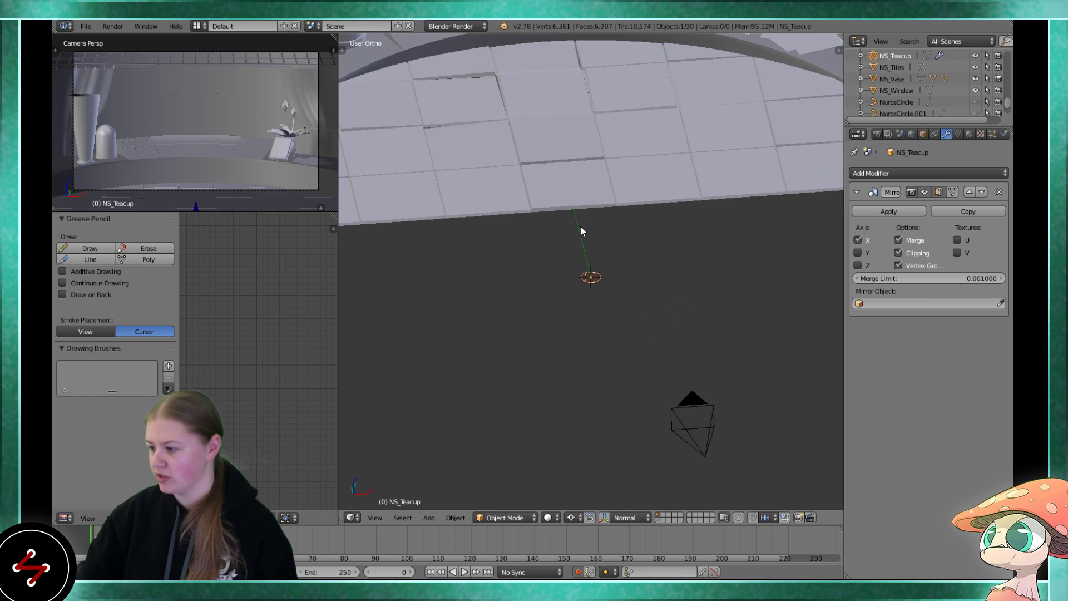
key(Tab)
mouse_move(589, 265)
middle_down()
mouse_move(598, 293)
mouse_move(623, 298)
mouse_move(668, 238)
mouse_move(654, 226)
mouse_move(675, 224)
mouse_move(577, 310)
mouse_move(585, 278)
middle_up()
key(e)
click(585, 278)
key(s)
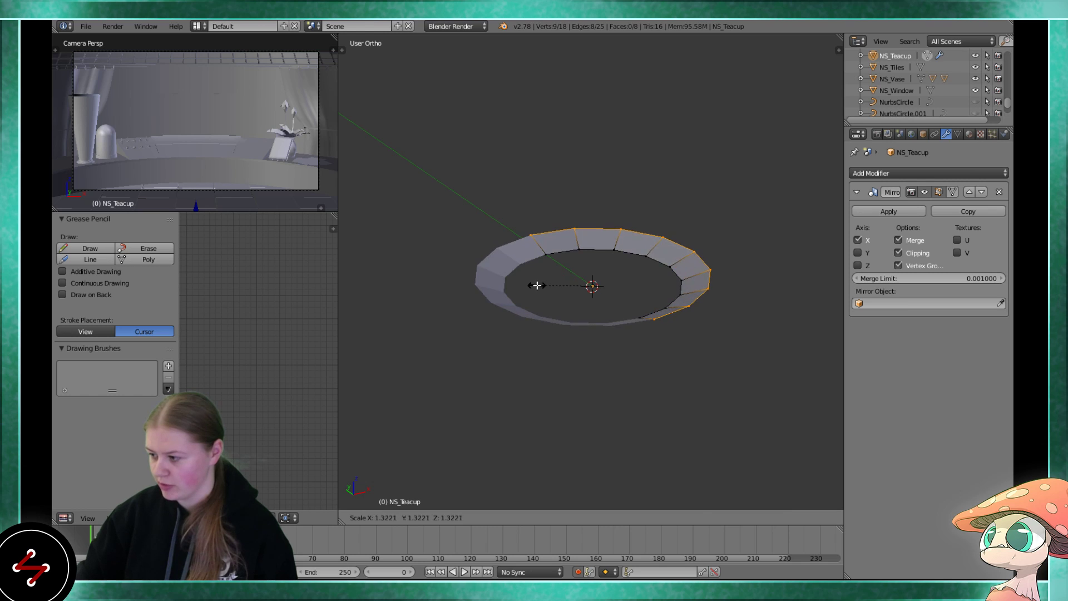
click(551, 281)
- Extrude the rim's inner edge loop and scale it inward to a small central opening, forming the saucer's base
middle_drag(662, 256, 644, 301)
key(e)
key(s)
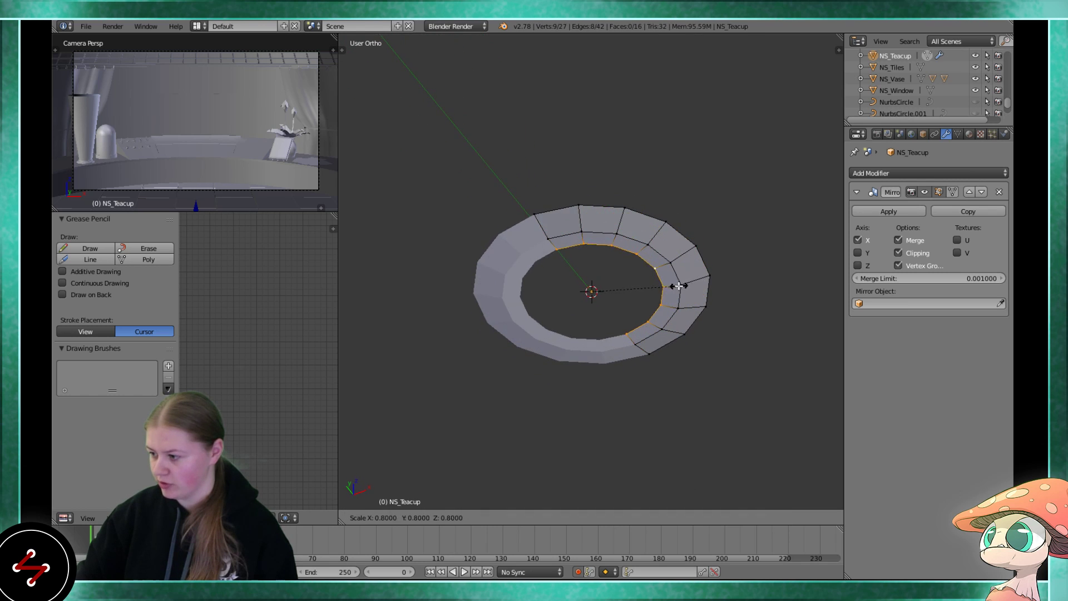
click(637, 298)
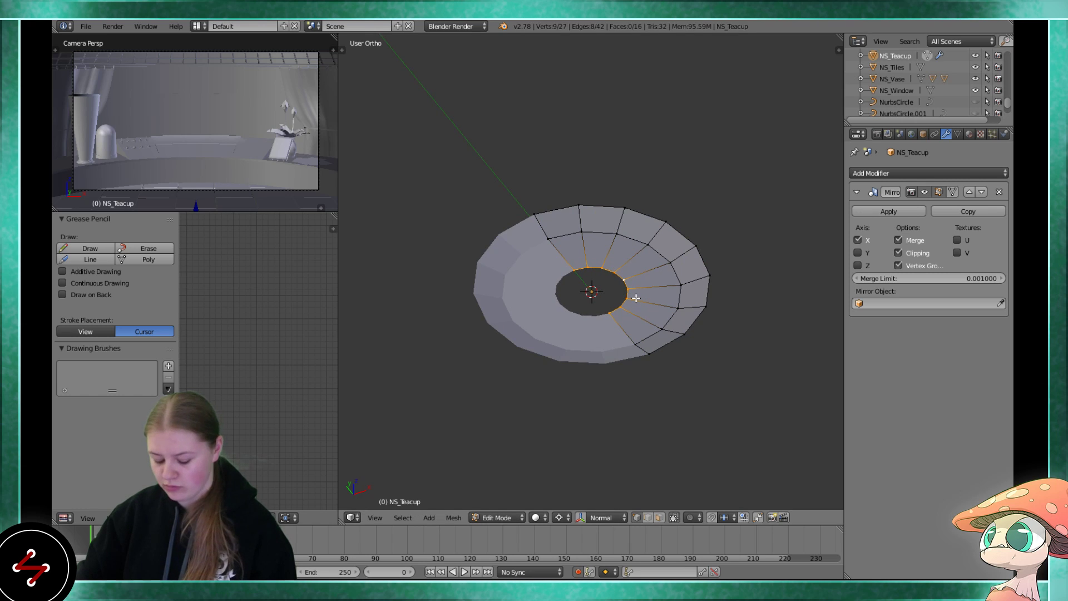
- Raise the central opening's edge loop slightly along global Z
key(g)
key(z)
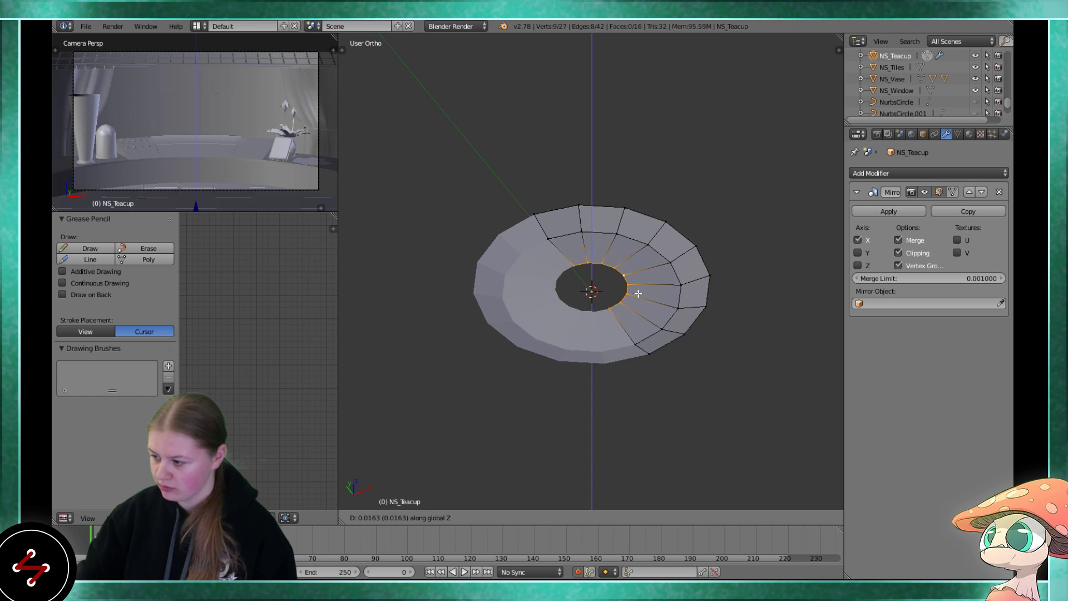
click(637, 295)
middle_drag(638, 294, 608, 259)
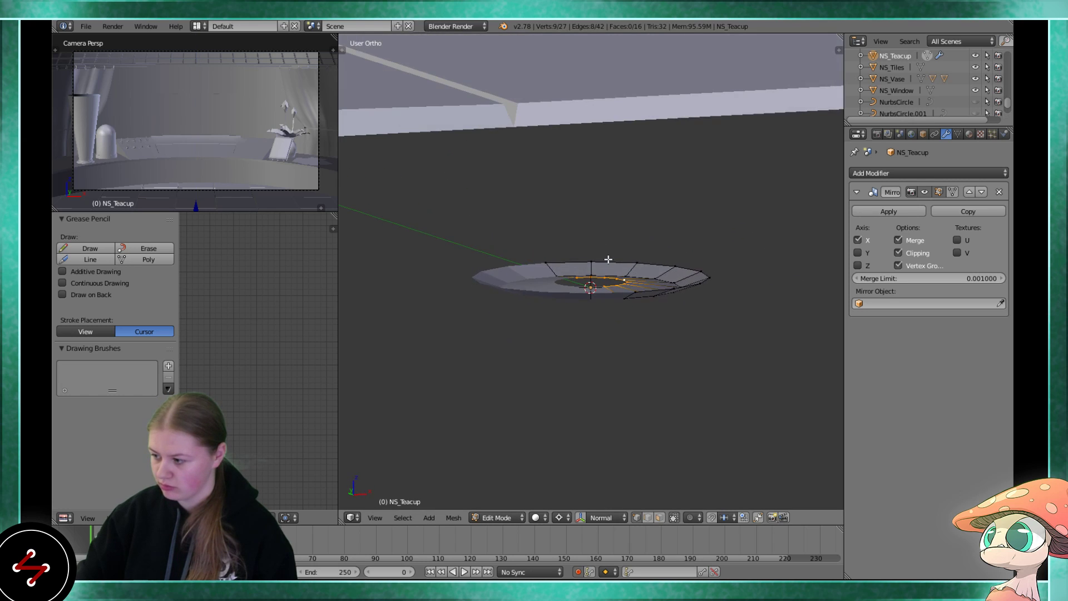
- Adjust the height of the central opening's edge loop along global Z and scale the loop outward
scroll(608, 260, up, 2)
key(g)
key(z)
click(610, 262)
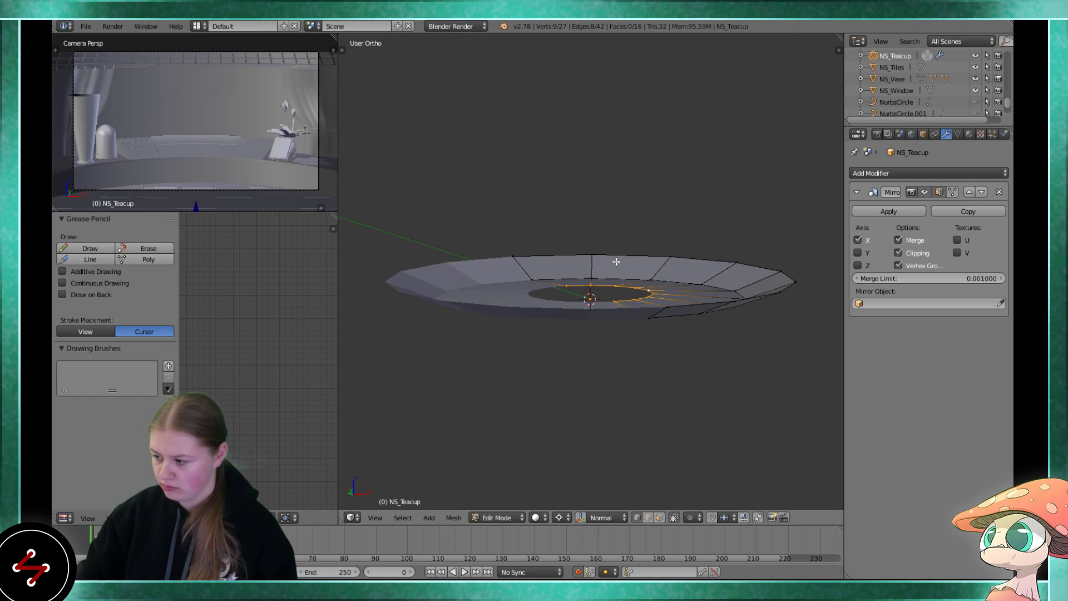
key(s)
click(712, 268)
middle_drag(712, 268, 668, 273)
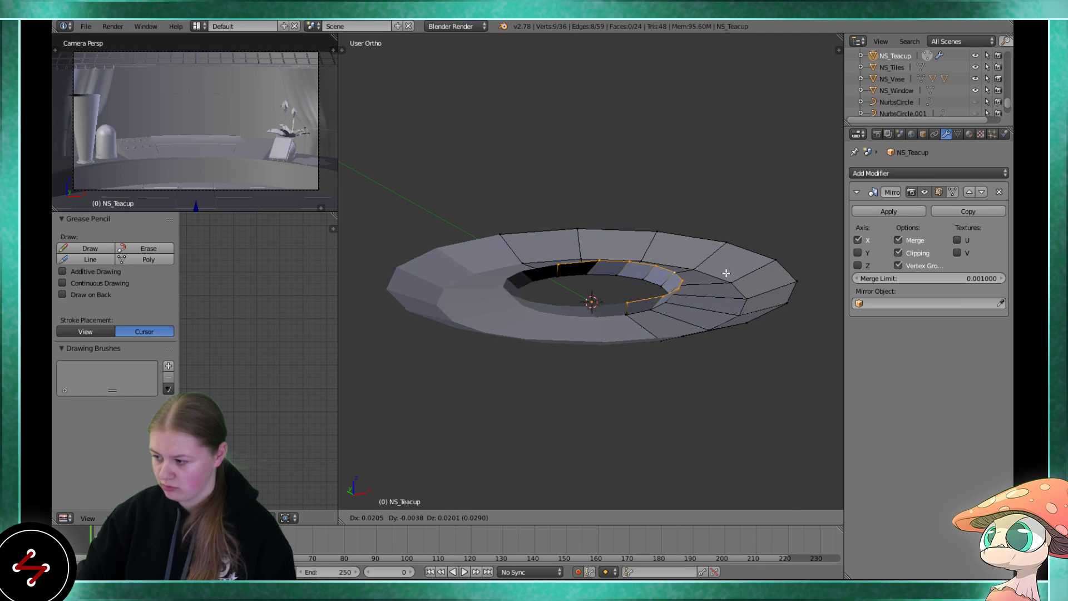
- Extrude the opening's edge loop and scale the new ring inward to a small hole
key(e)
key(s)
click(623, 277)
key(alt+m)
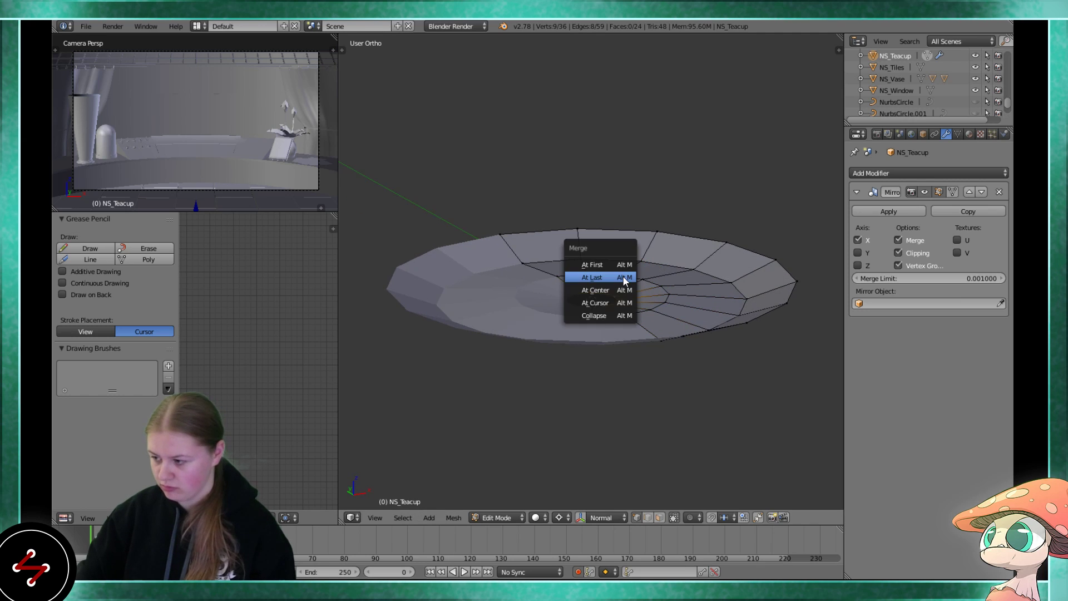
click(617, 292)
key(ctrl+z)
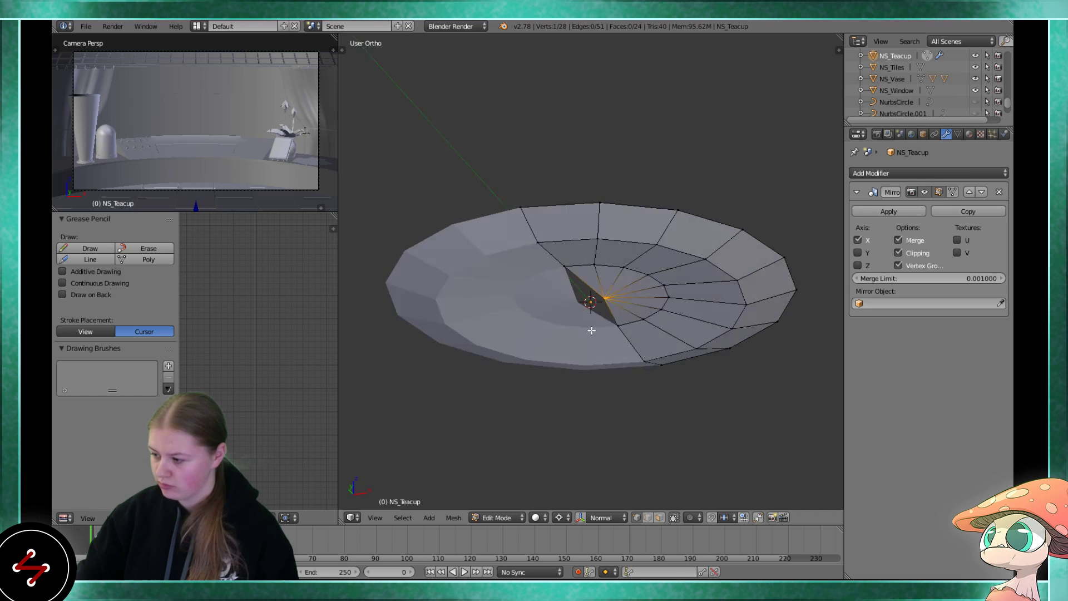
- Merge the small hole's vertices at their center and move the merged vertex onto the mirror axis to close the saucer
middle_drag(609, 313, 585, 364)
scroll(613, 311, up, 5)
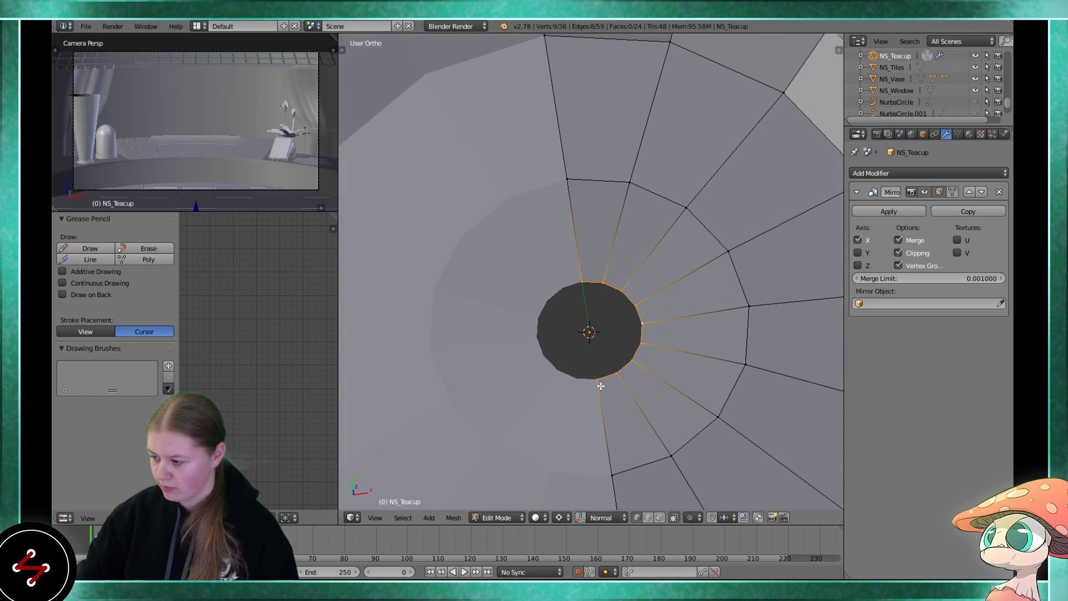
scroll(601, 385, down, 2)
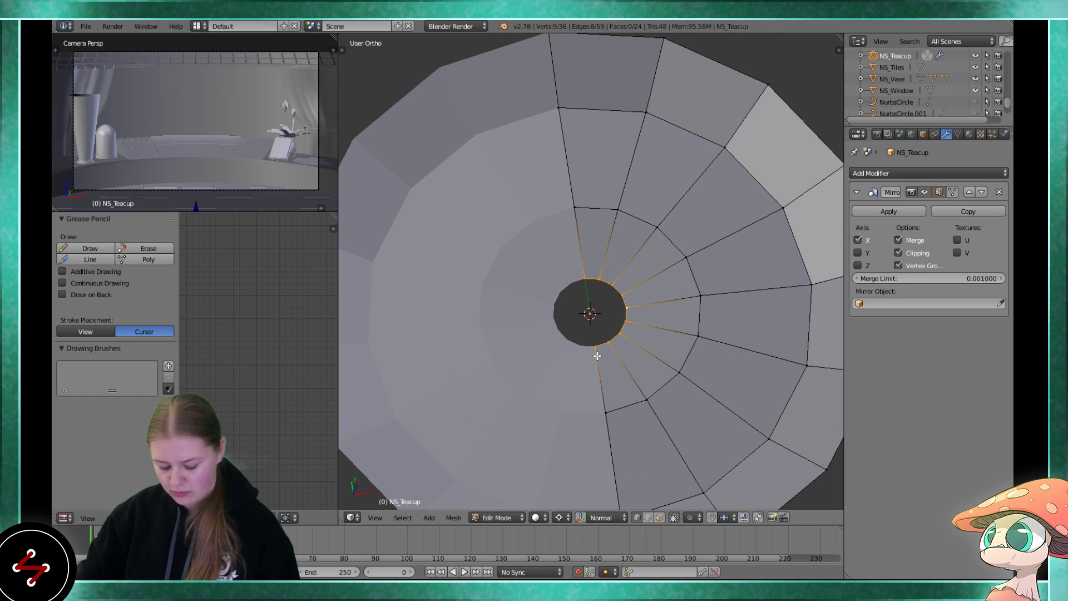
key(alt+m)
click(597, 353)
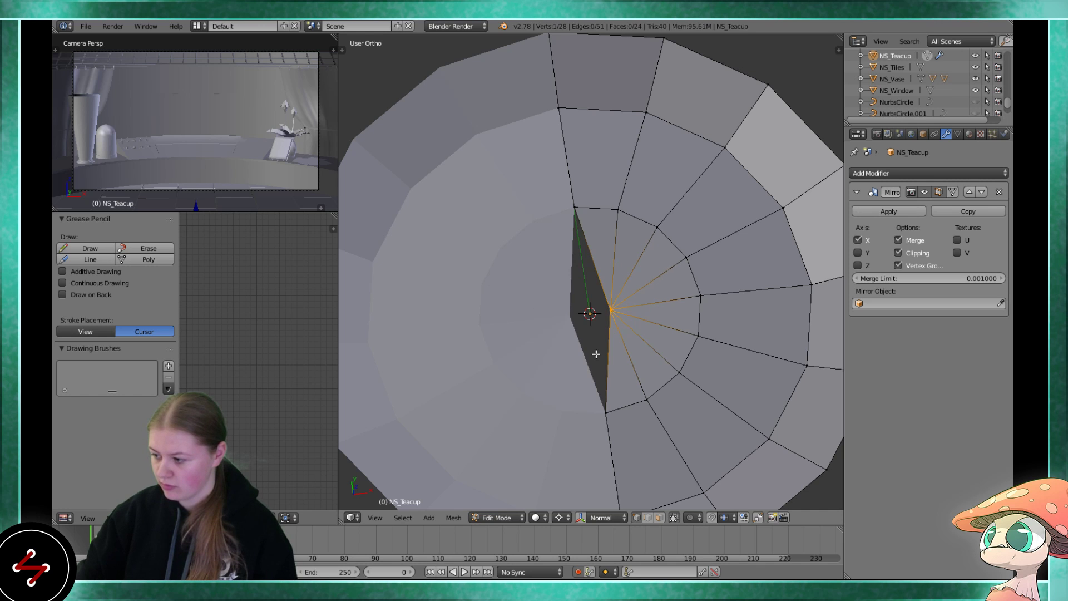
key(g)
click(573, 326)
- Move the saucer's central vertex slightly upward along global Z
middle_drag(573, 326, 565, 265)
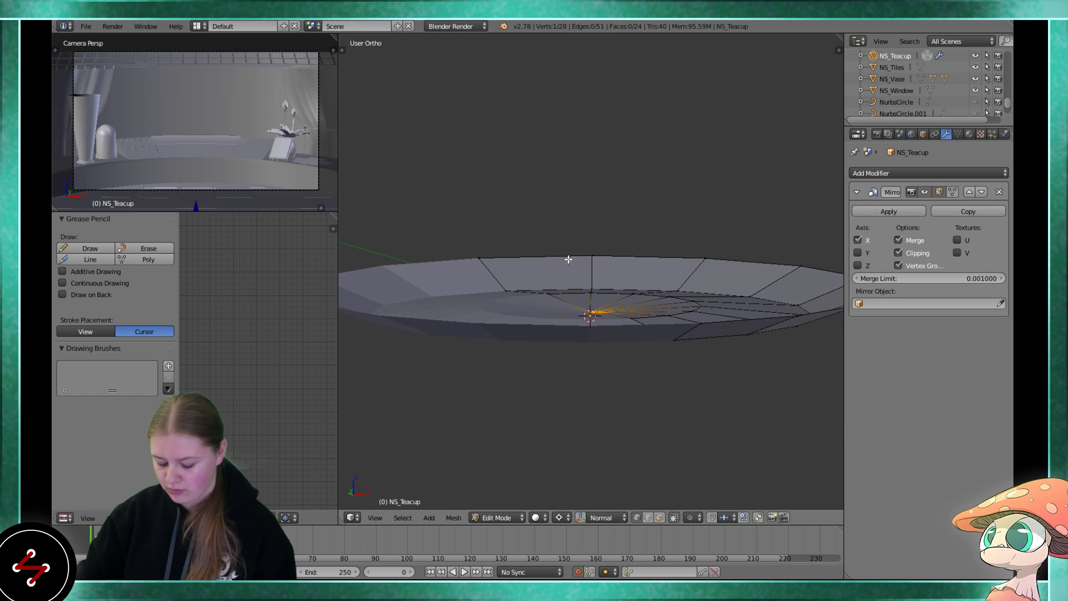
key(g)
key(z)
click(568, 246)
middle_drag(568, 246, 583, 346)
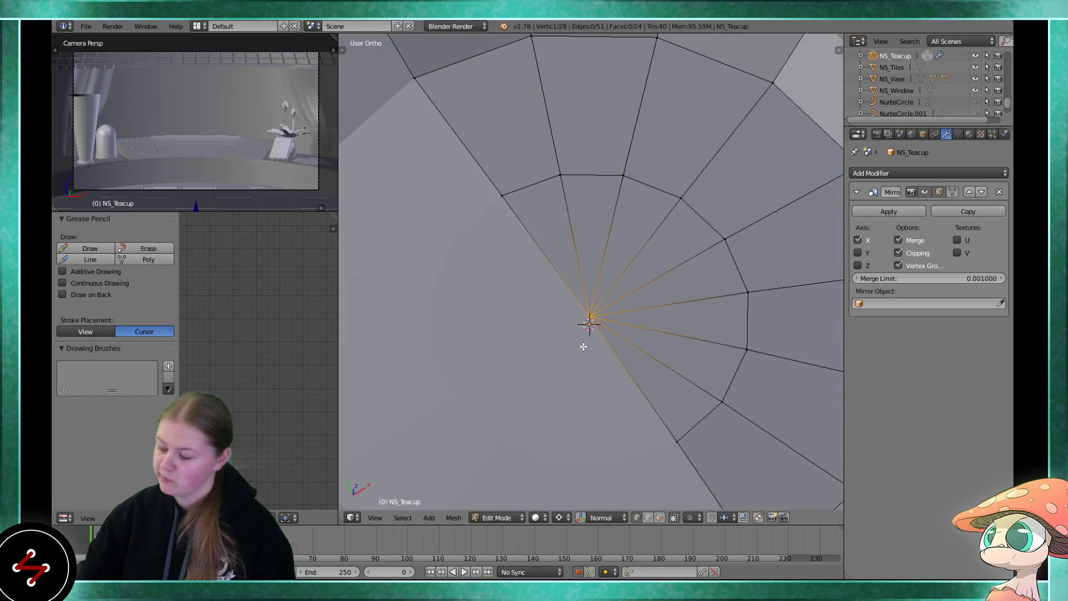
- Return to Object Mode and apply smooth shading to the saucer
scroll(583, 346, down, 5)
key(a)
key(Tab)
middle_drag(596, 294, 493, 308)
key(t)
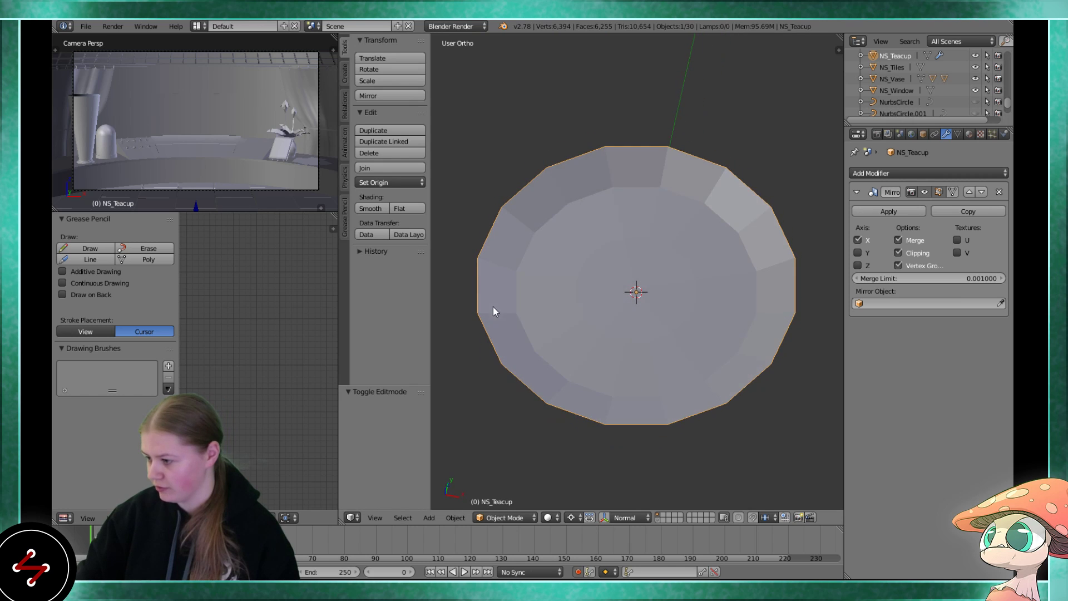
click(369, 209)
middle_drag(483, 275, 487, 305)
scroll(490, 300, down, 3)
scroll(501, 289, down, 6)
middle_drag(523, 274, 572, 196)
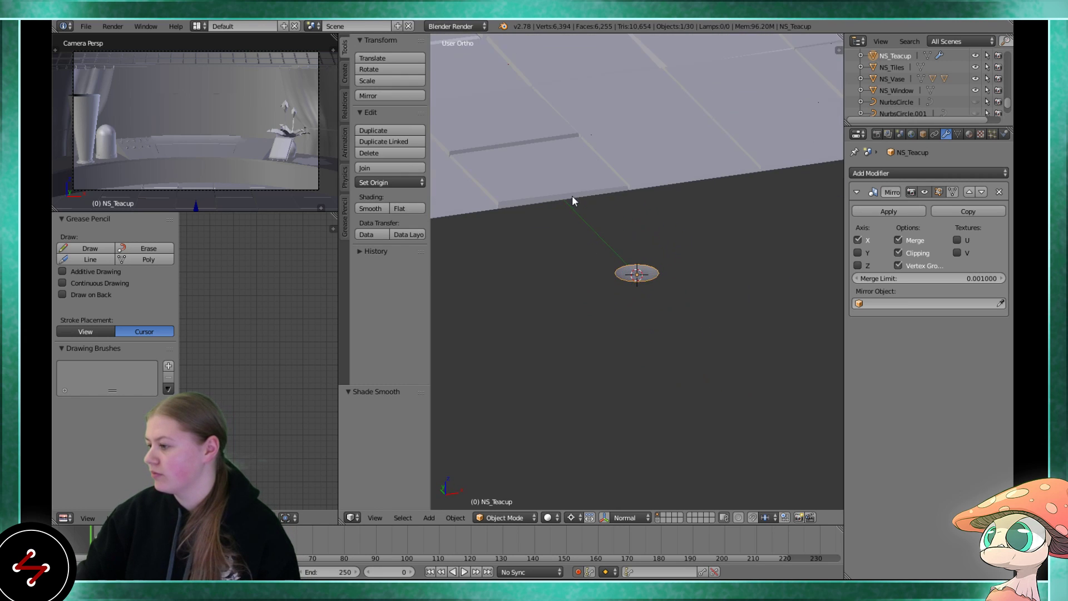
- Enter Edit Mode and select all linked geometry of the saucer half
key(Tab)
scroll(618, 294, up, 8)
key(l)
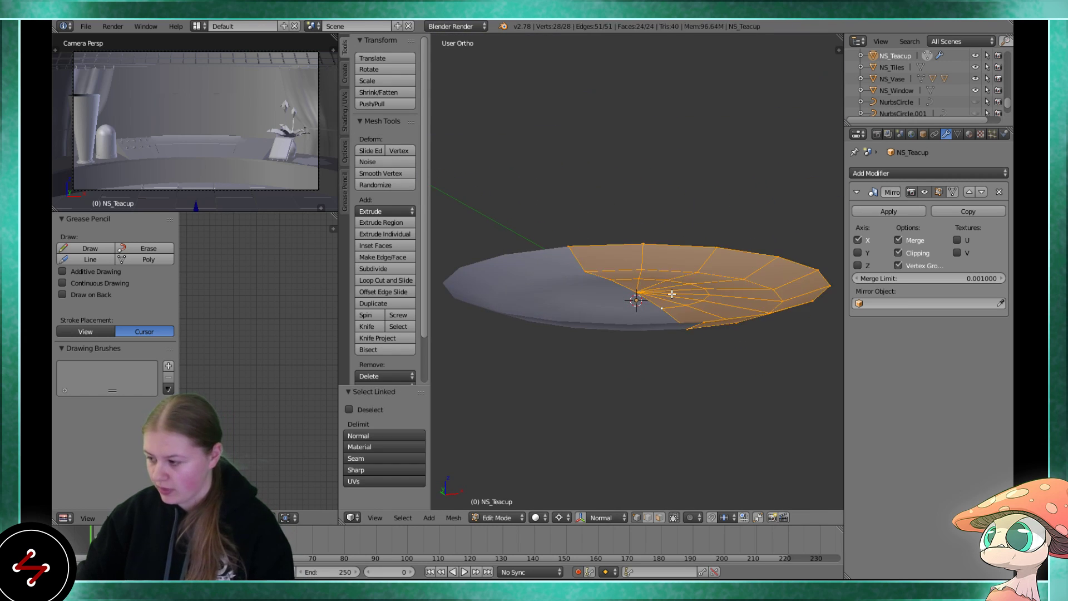
- Examine the saucer up close and its size relative to the curved room
scroll(668, 295, up, 3)
middle_drag(640, 312, 675, 311)
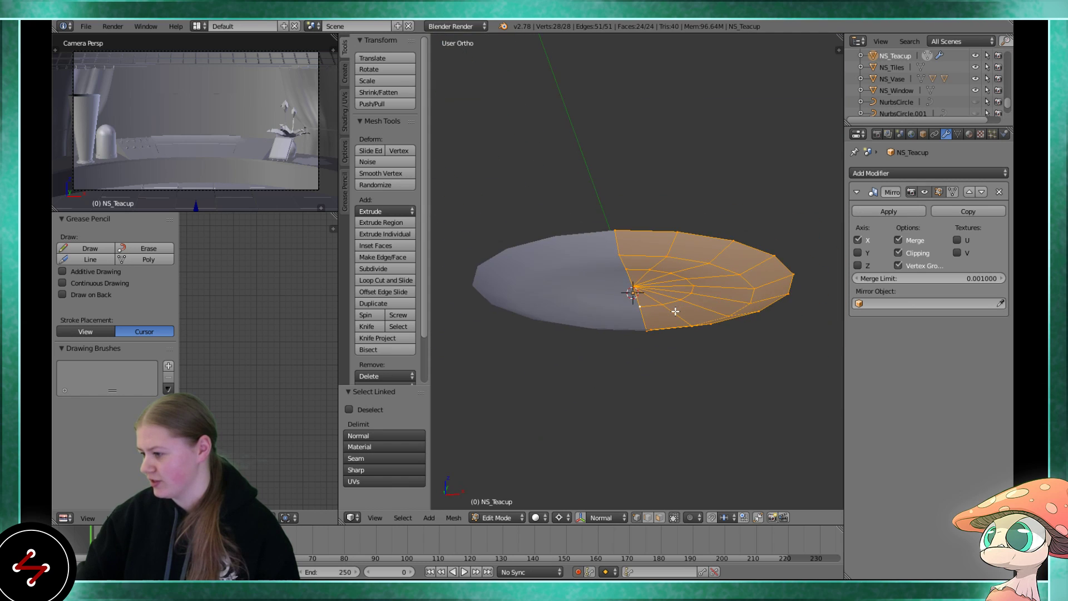
scroll(675, 312, down, 2)
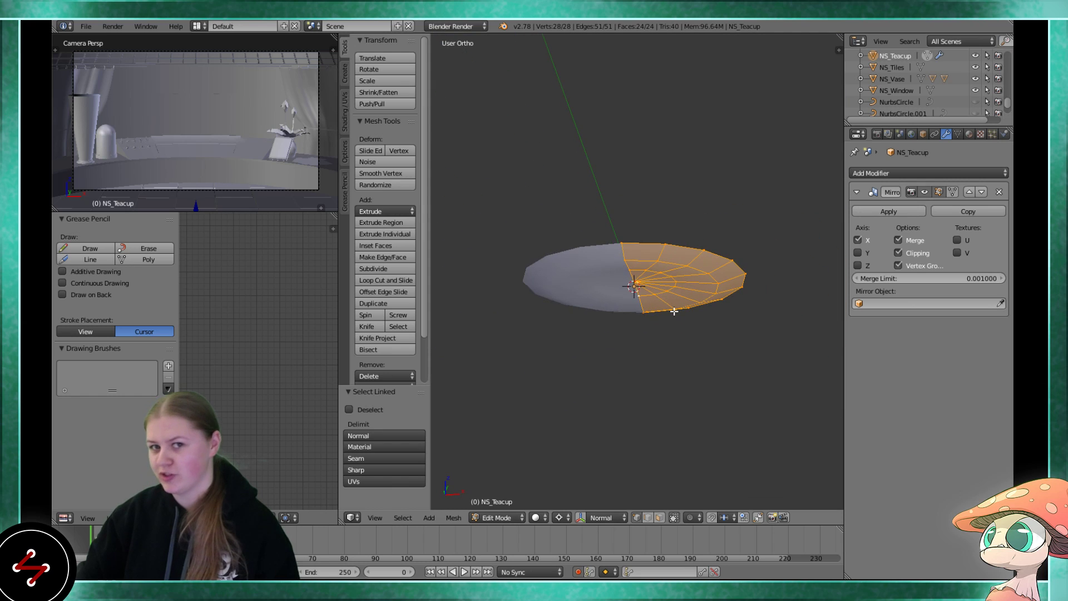
scroll(675, 311, up, 2)
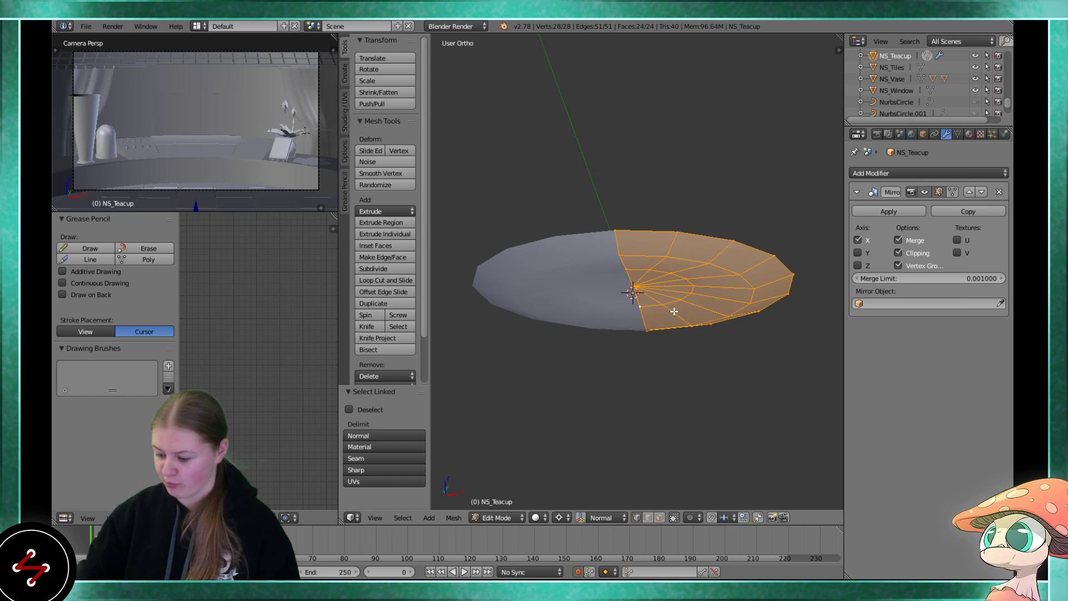
scroll(624, 192, down, 3)
scroll(625, 192, down, 3)
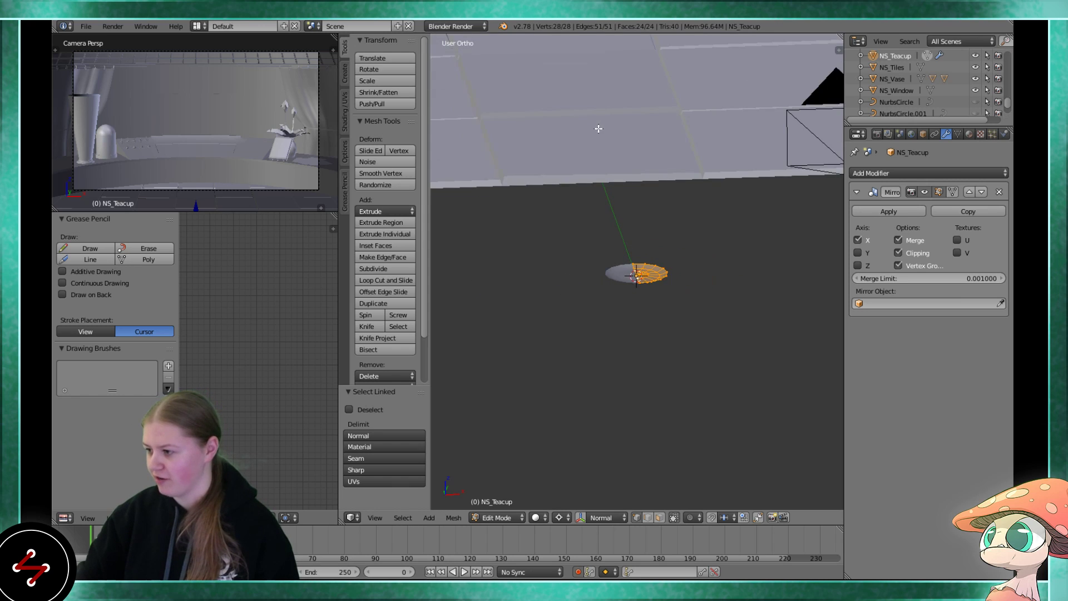
shift+middle_drag(599, 124, 703, 367)
scroll(625, 280, down, 4)
middle_drag(569, 264, 572, 271)
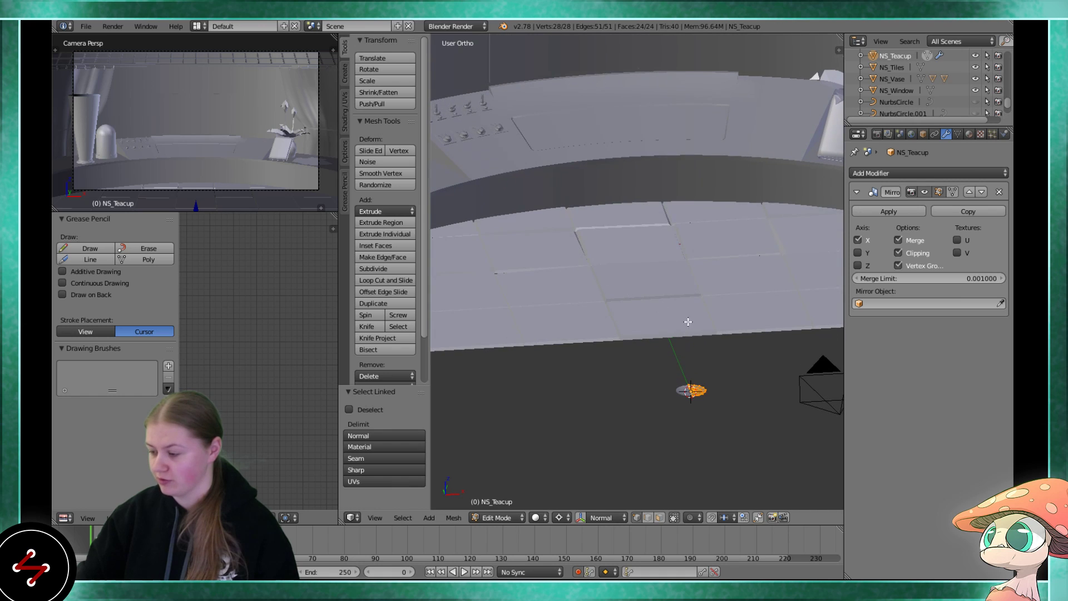
shift+middle_drag(698, 378, 616, 303)
scroll(670, 313, up, 3)
scroll(615, 303, up, 3)
scroll(616, 306, up, 3)
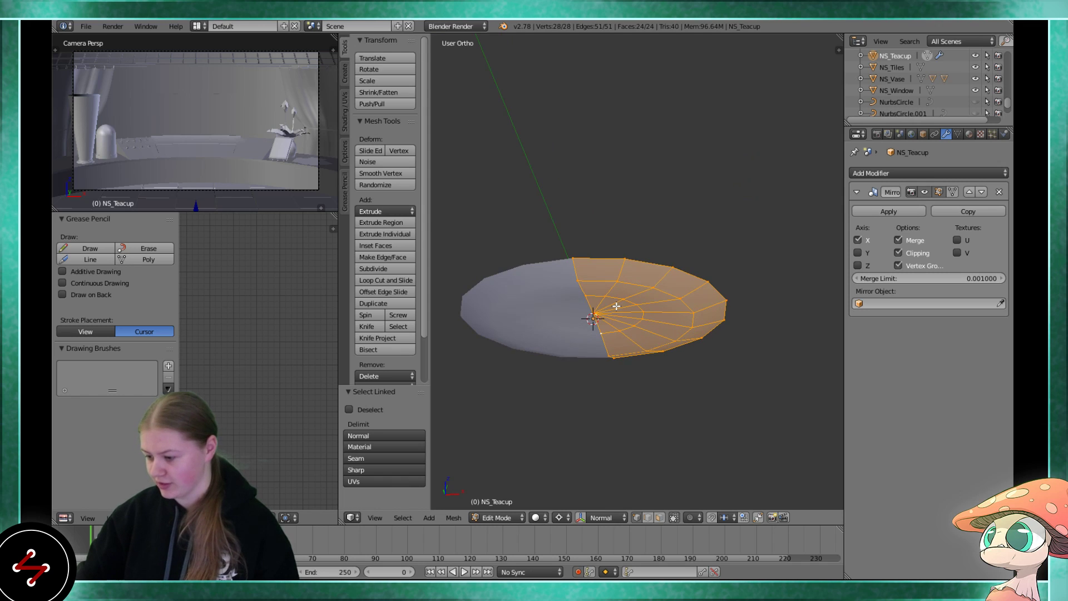
scroll(617, 305, up, 3)
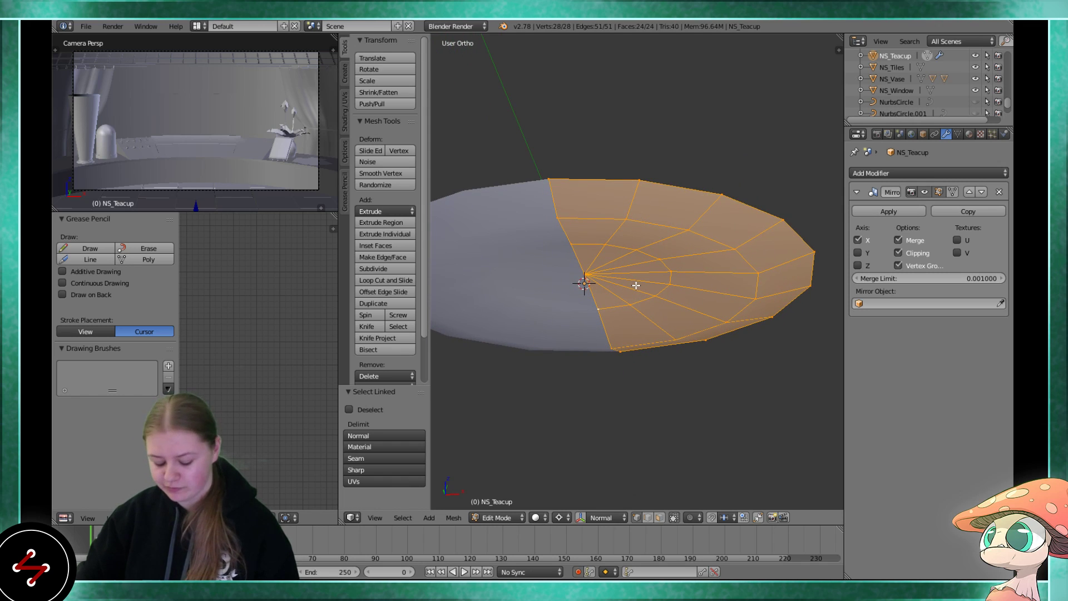
- Extrude the saucer surface 0.012 downward to give it thickness and recalculate the normals of the whole mesh
key(e)
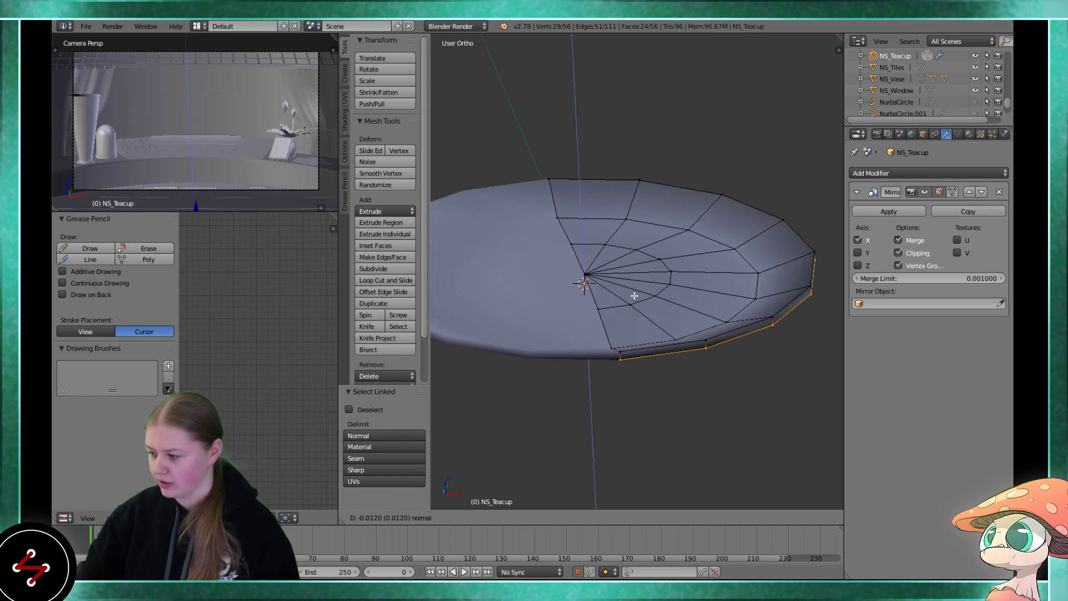
click(634, 296)
middle_drag(637, 312, 622, 285)
key(a)
key(ctrl+n)
- In front view, raise the whole saucer mesh 0.012 along global Z so its underside sits level with the object's origin
key(KP_1)
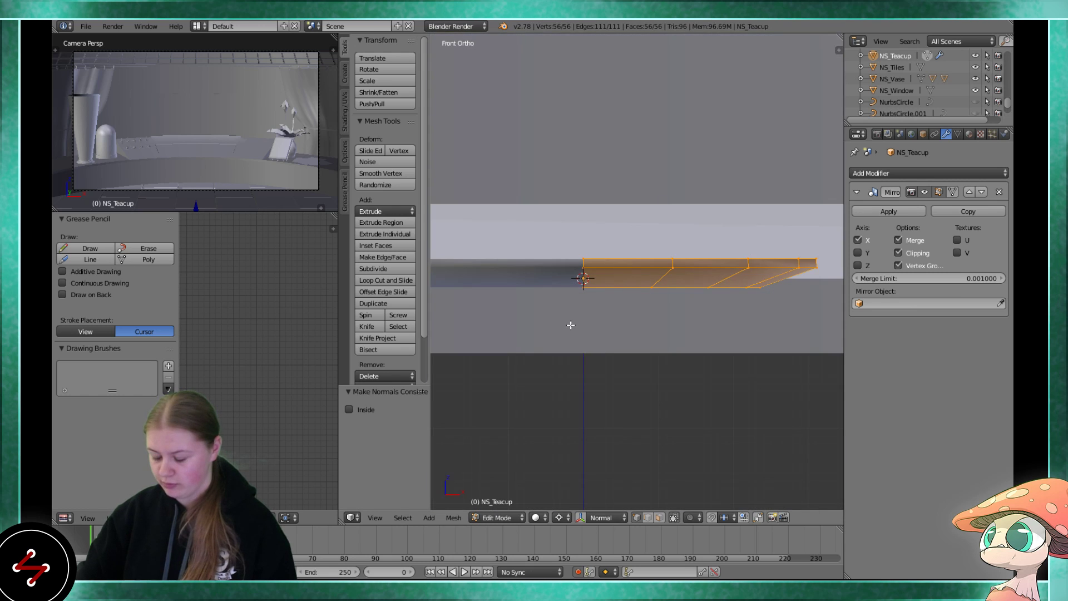
scroll(572, 277, up, 4)
scroll(585, 252, up, 7)
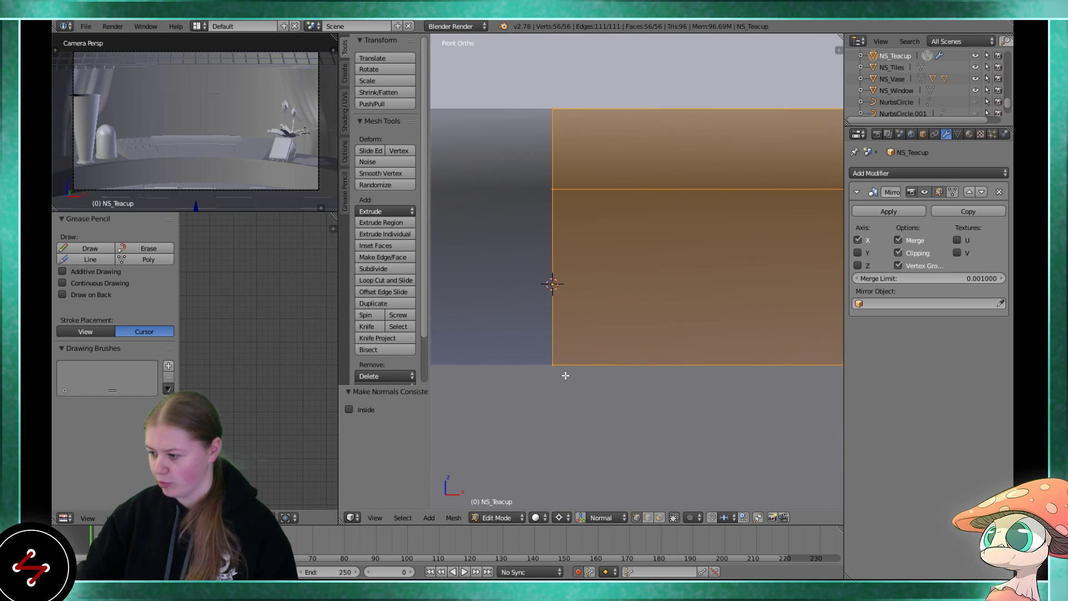
scroll(564, 378, down, 2)
shift+middle_drag(565, 343, 656, 333)
scroll(660, 334, up, 3)
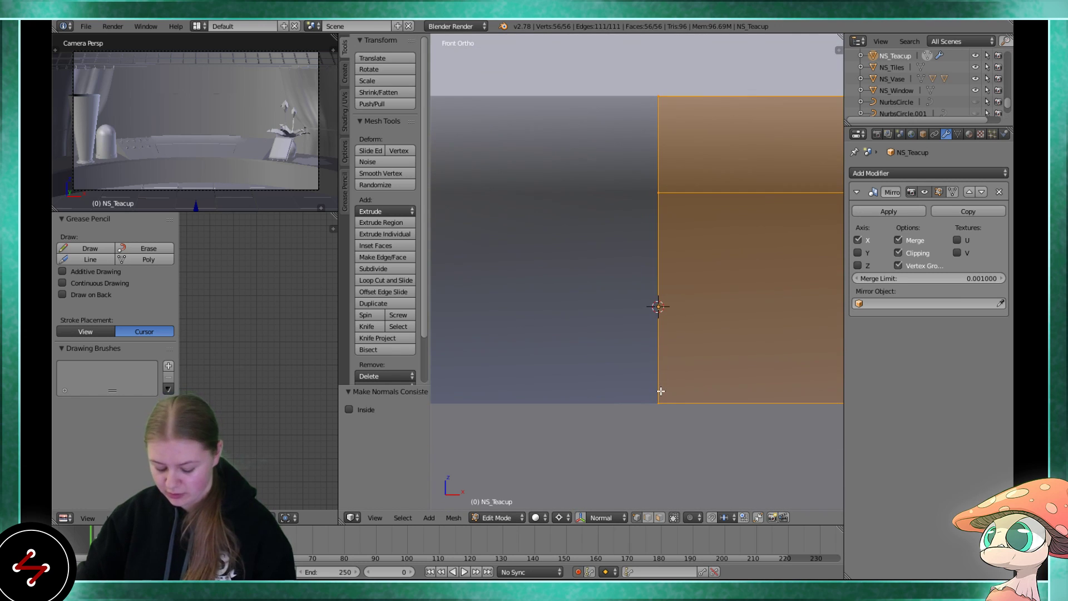
key(g)
key(z)
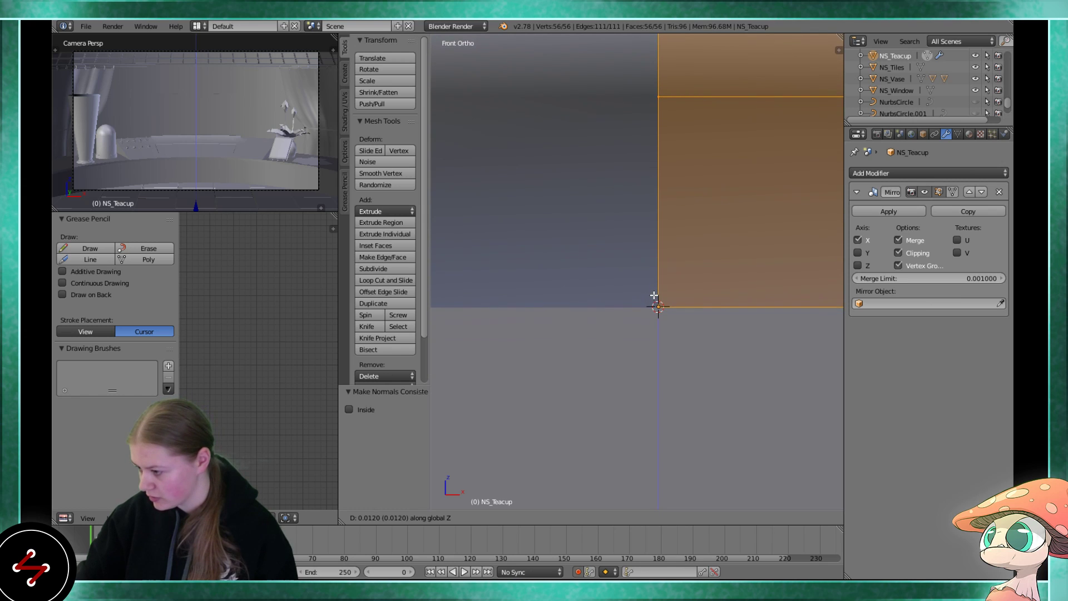
click(655, 296)
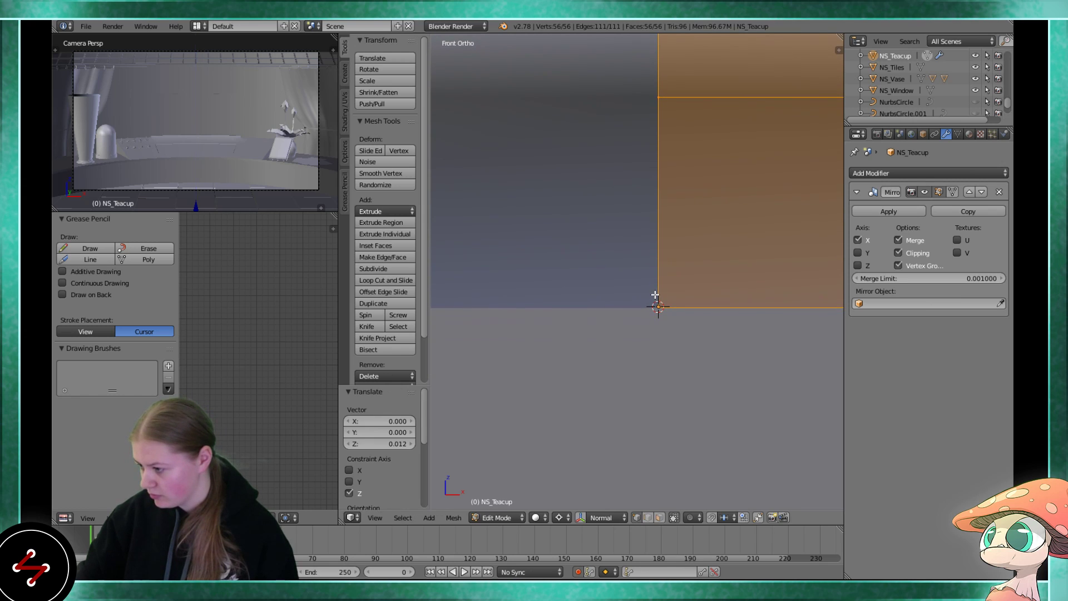
- Inspect the thickened saucer's smooth shading in Object Mode from the side and from above
scroll(678, 275, down, 4)
middle_drag(678, 275, 625, 283)
key(Tab)
scroll(693, 298, down, 3)
key(Tab)
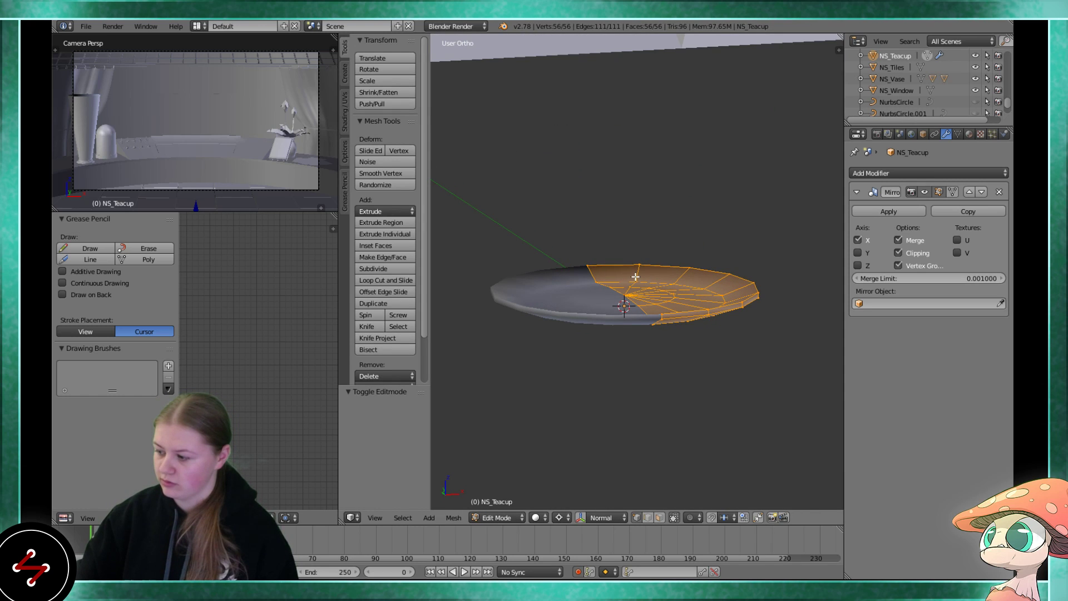
key(Tab)
middle_drag(635, 276, 640, 378)
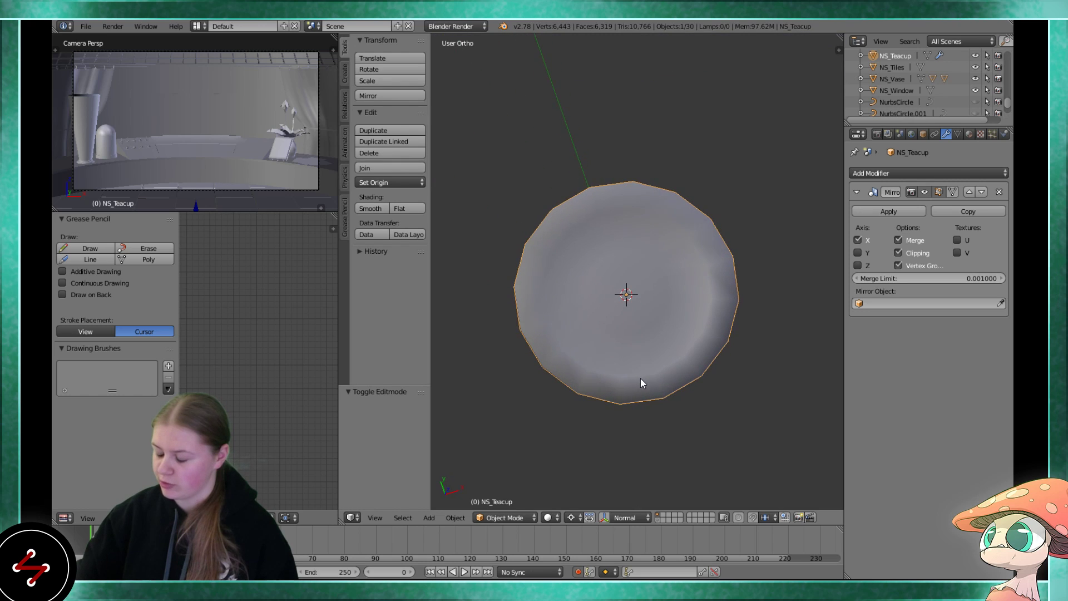
scroll(640, 378, up, 1)
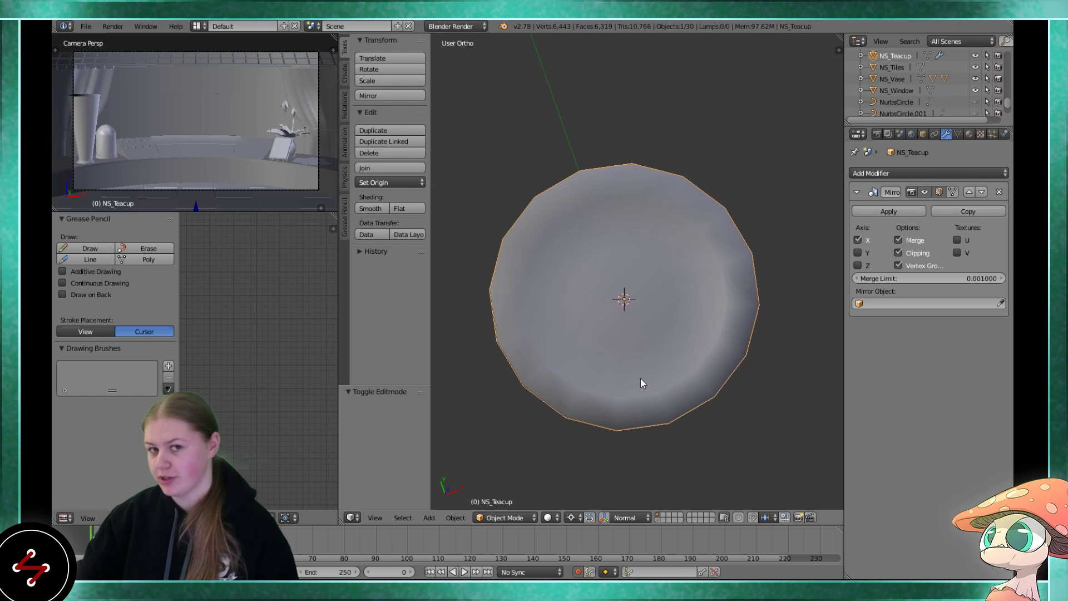
- Add a new mesh circle with 16 vertices at the saucer's center in Edit Mode
key(Tab)
key(a)
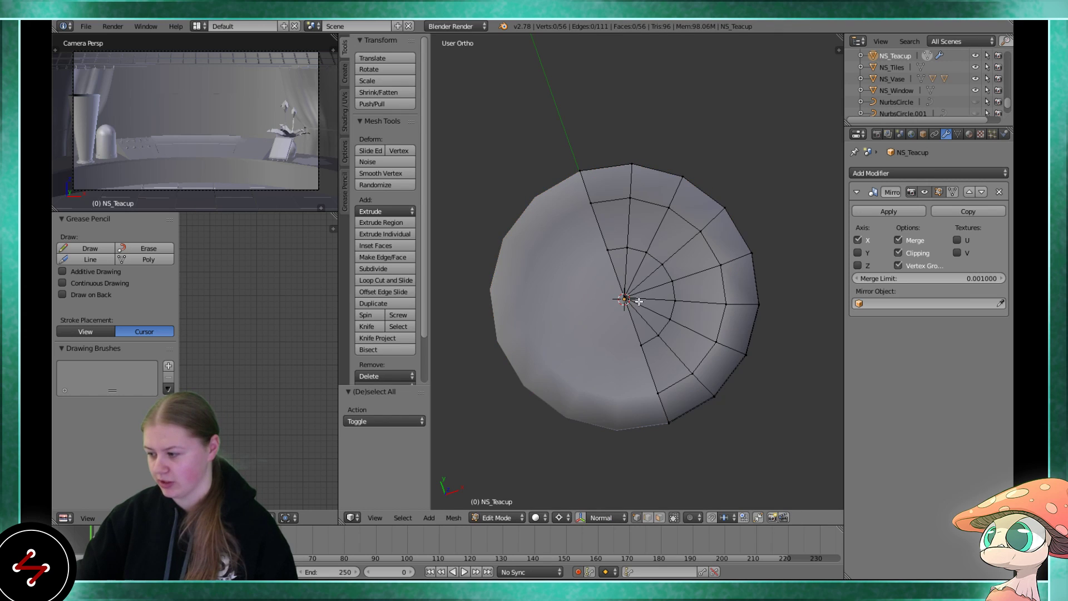
middle_drag(645, 303, 644, 275)
key(shift+a)
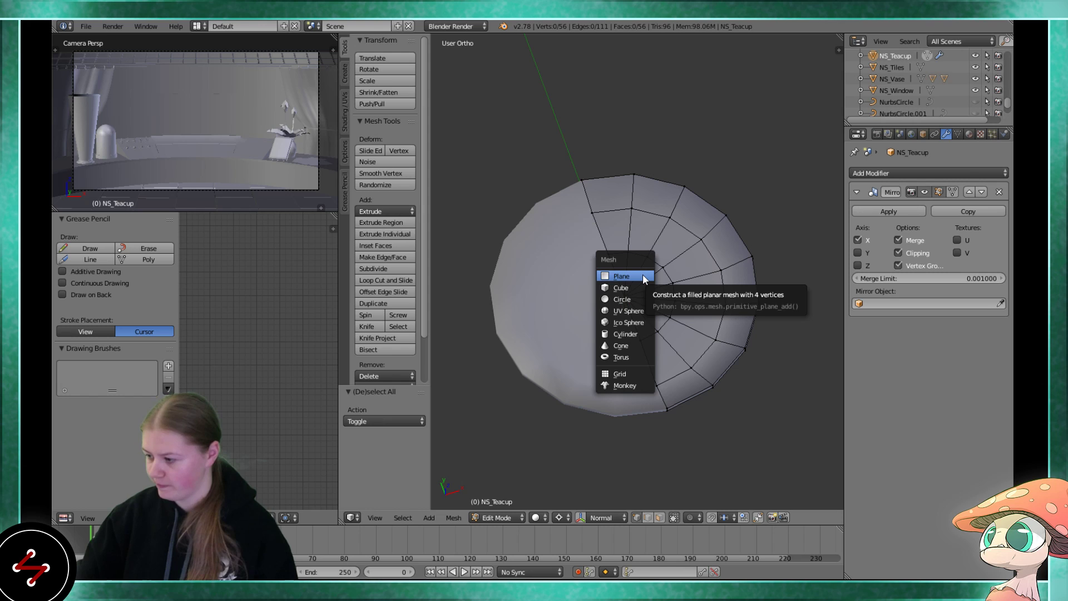
click(630, 301)
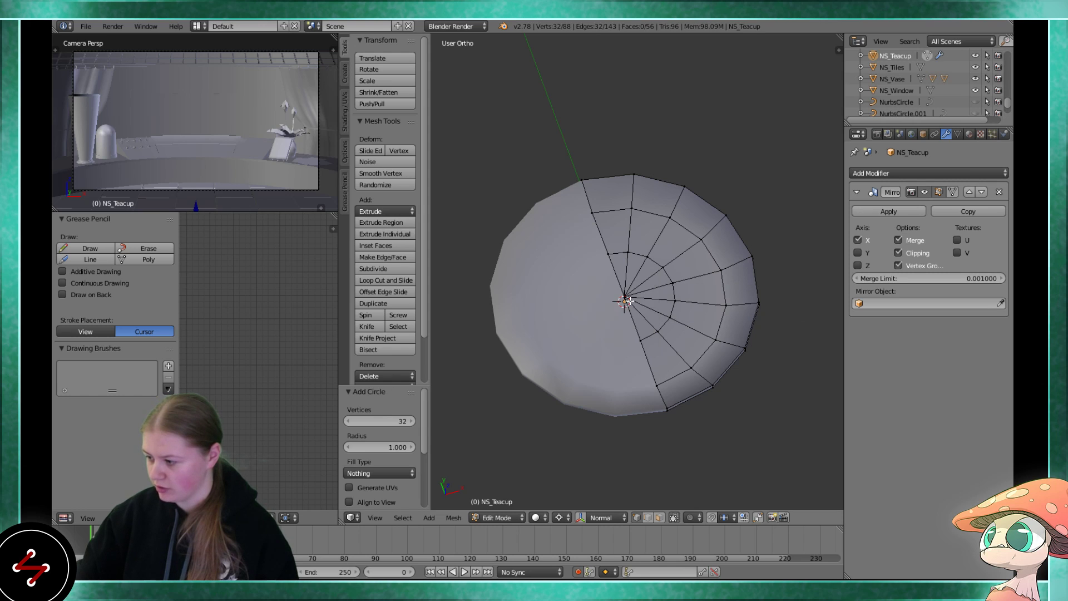
scroll(630, 301, down, 5)
click(381, 422)
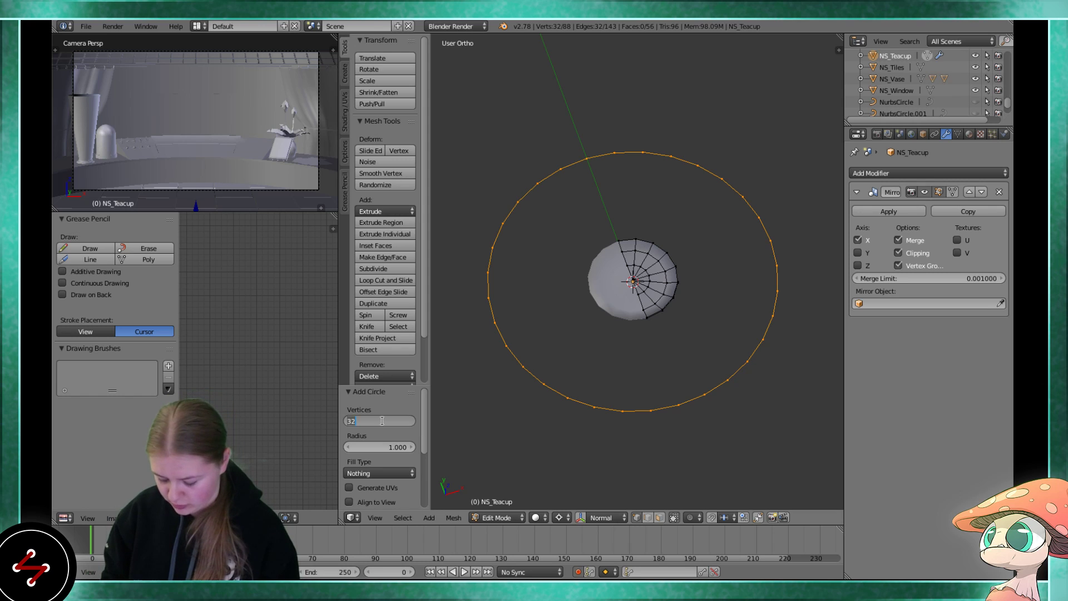
text(32/2)
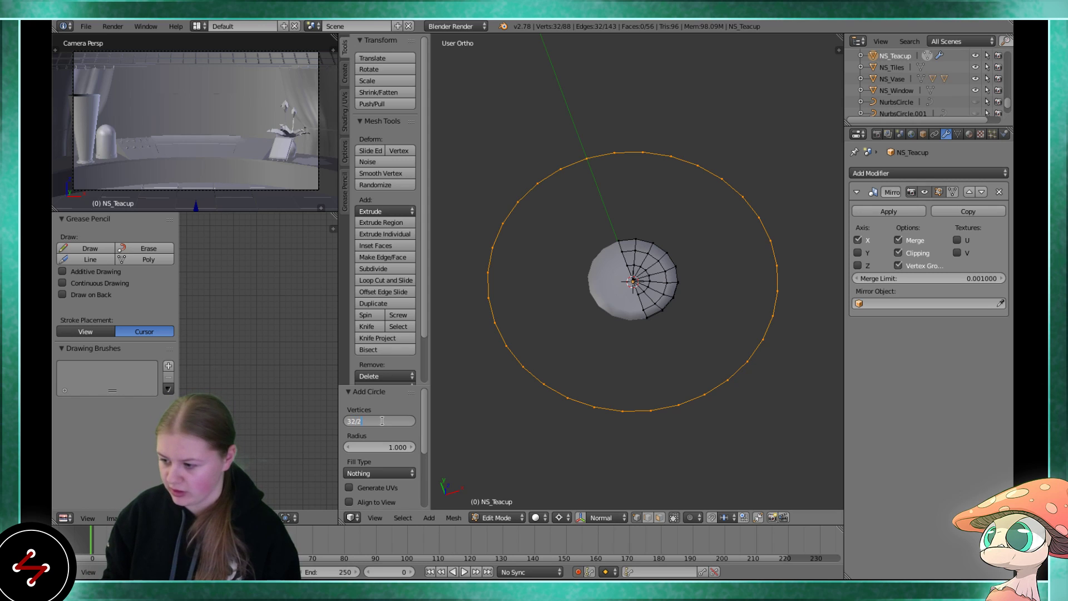
key(Return)
middle_drag(609, 323, 582, 346)
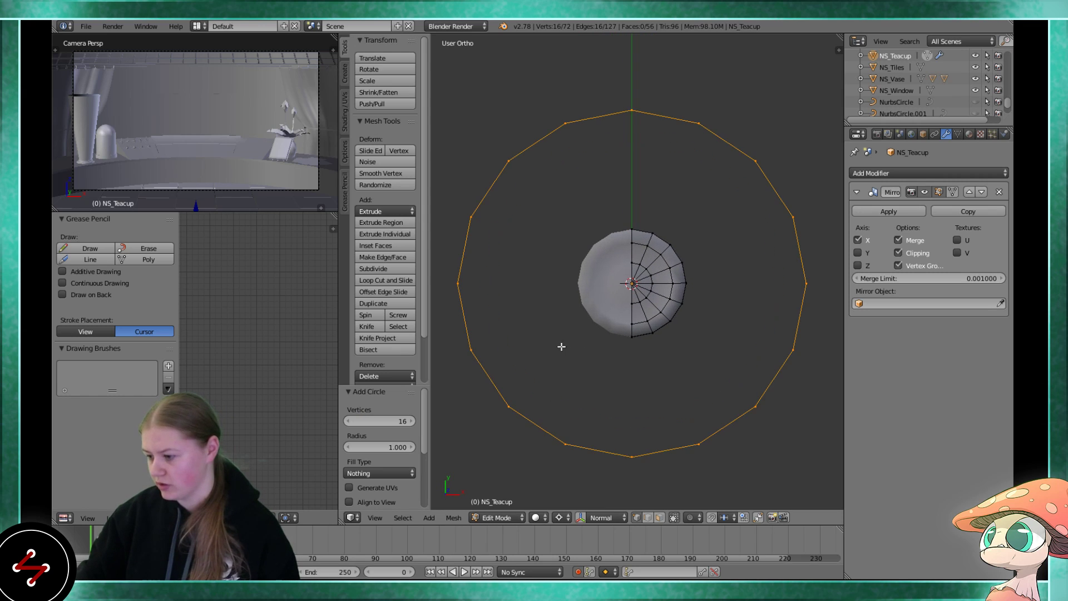
- Set the new circle's radius to 0.160
click(379, 447)
text(0.39)
key(Return)
drag(380, 447, 367, 446)
scroll(651, 346, up, 1)
key(KP_1)
scroll(652, 347, up, 4)
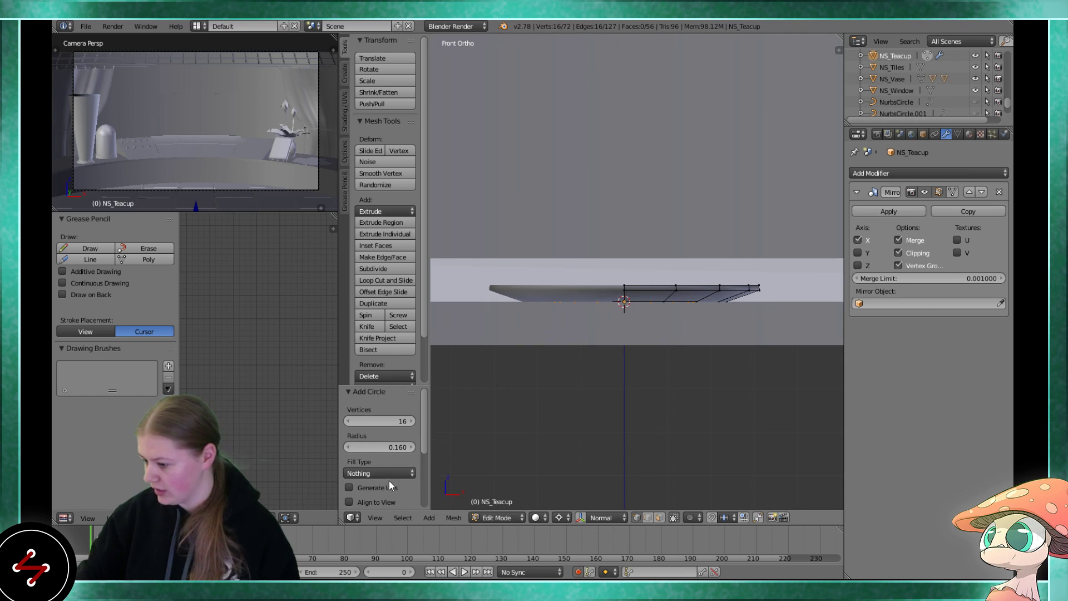
- Try shifting the new circle along Y to -7.870 and check its position against the saucer
scroll(389, 481, down, 5)
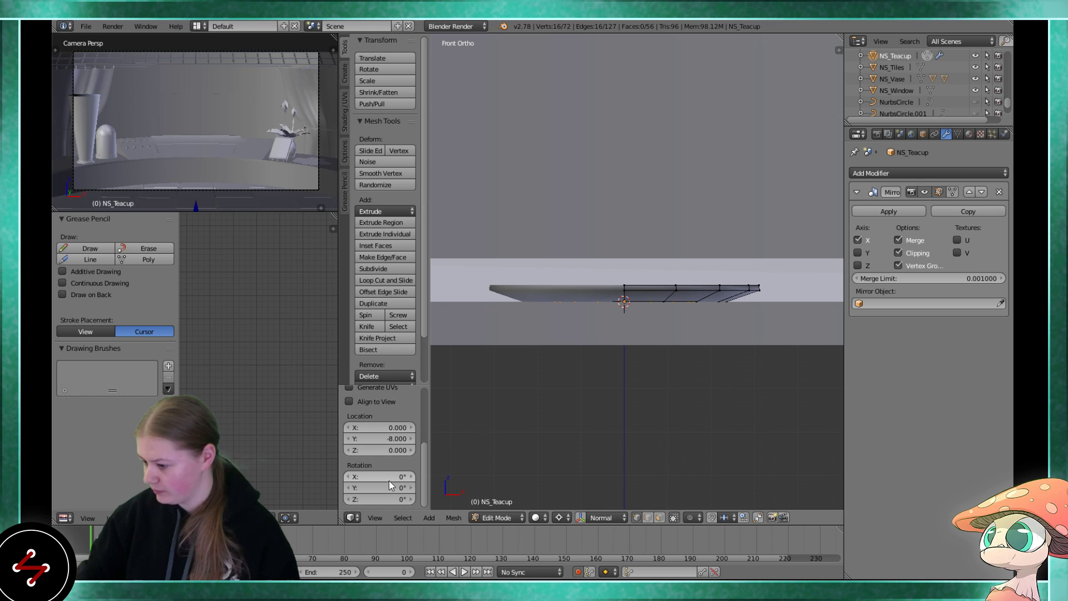
click(411, 439)
key(z)
middle_drag(551, 361, 553, 388)
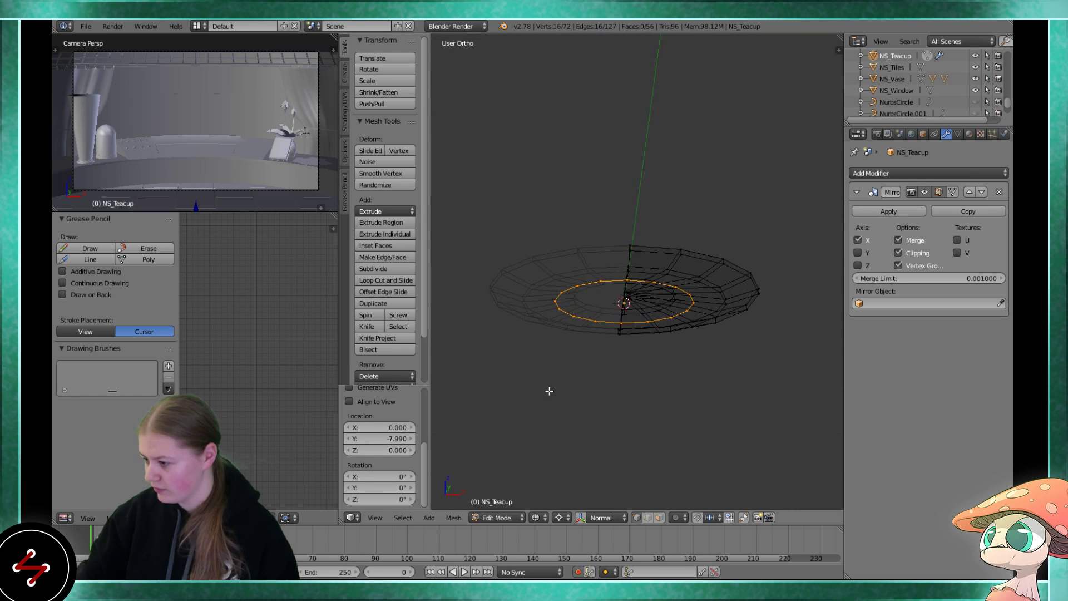
scroll(554, 388, up, 1)
drag(348, 435, 370, 435)
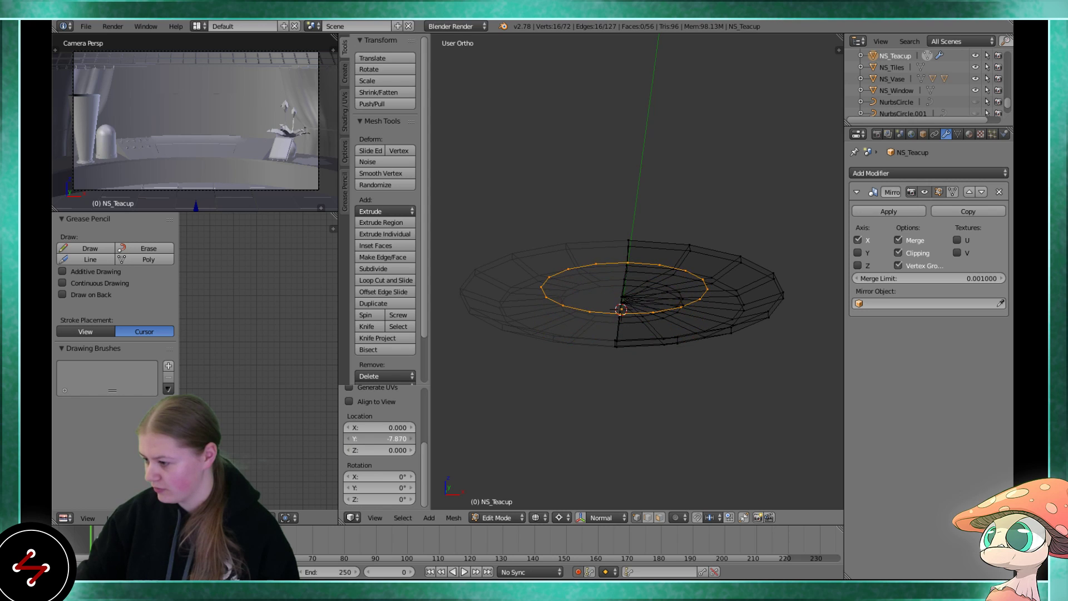
key(z)
middle_drag(521, 370, 494, 322)
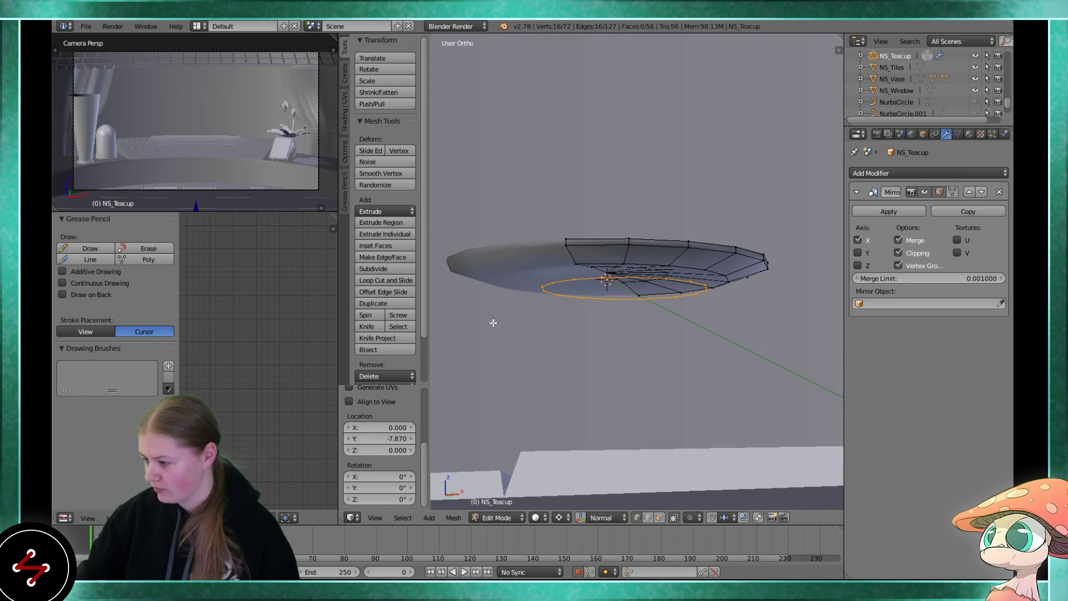
- Set the new circle's Y location to -8.000 so it is centred on the saucer again
click(376, 439)
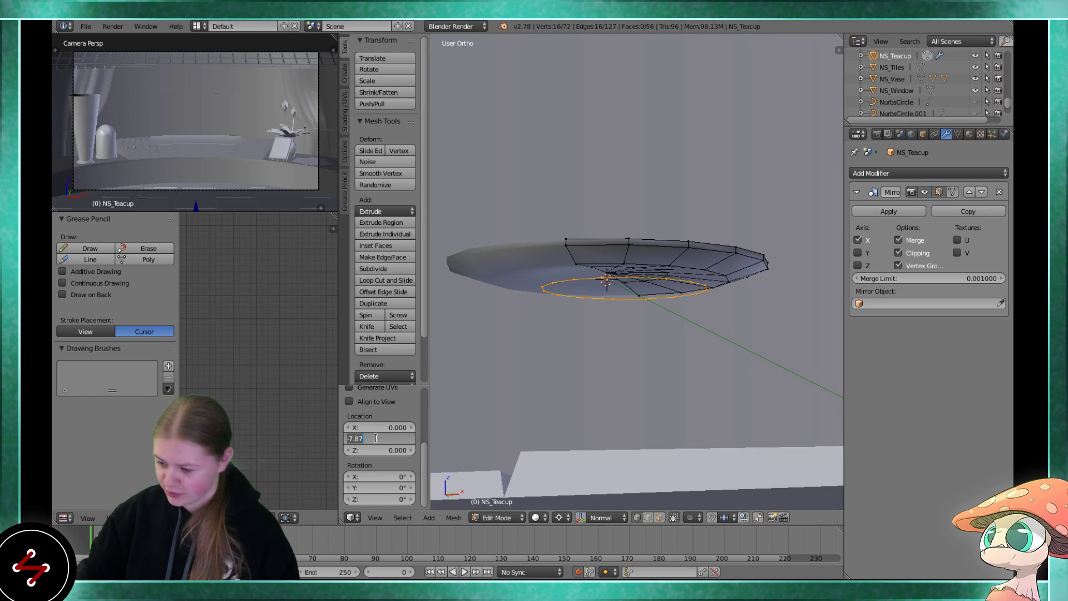
text(-7)
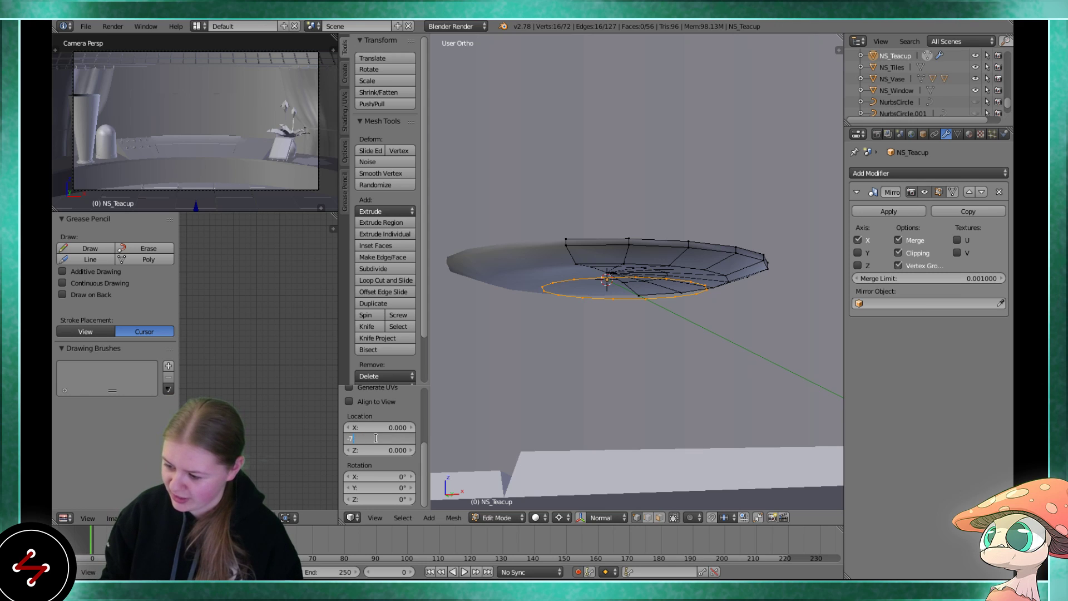
text(.8-8)
key(Return)
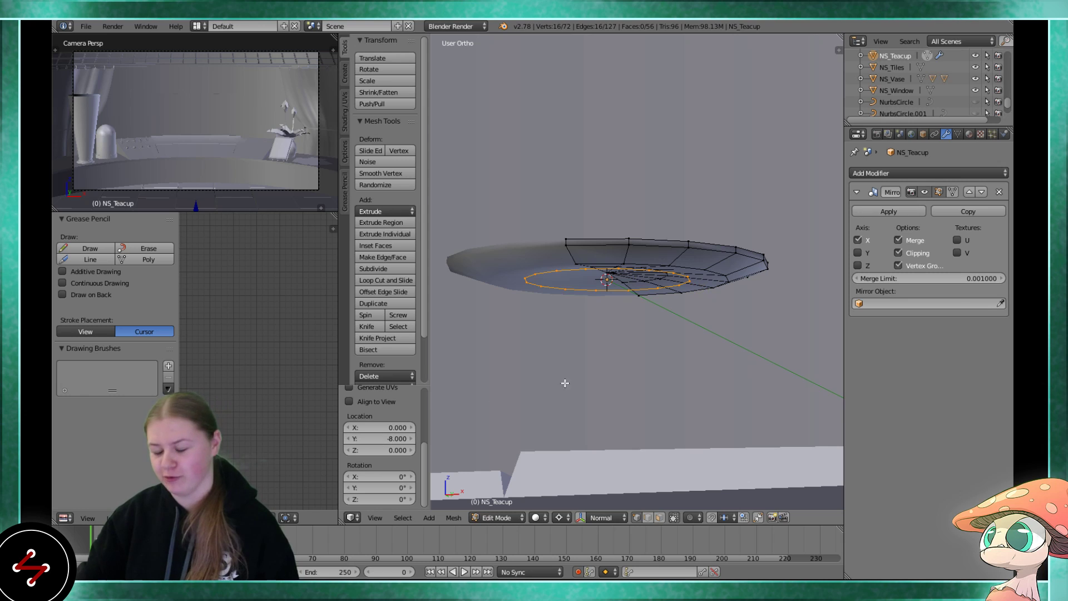
- Raise the new circle so its Z location is 0.020, just above the saucer's inner surface
scroll(594, 302, up, 1)
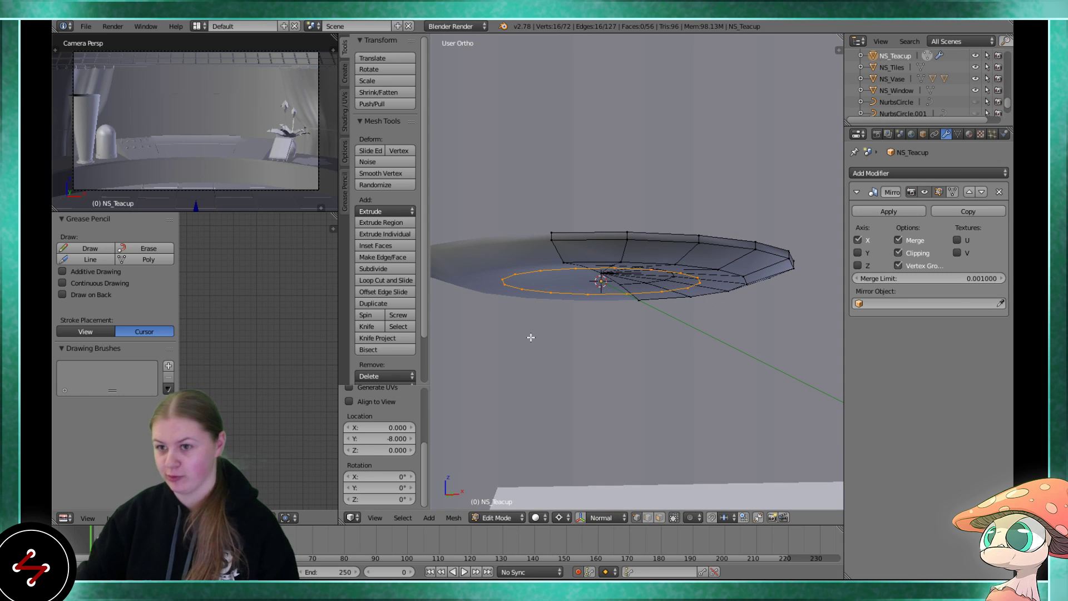
drag(379, 450, 384, 449)
middle_drag(456, 371, 516, 370)
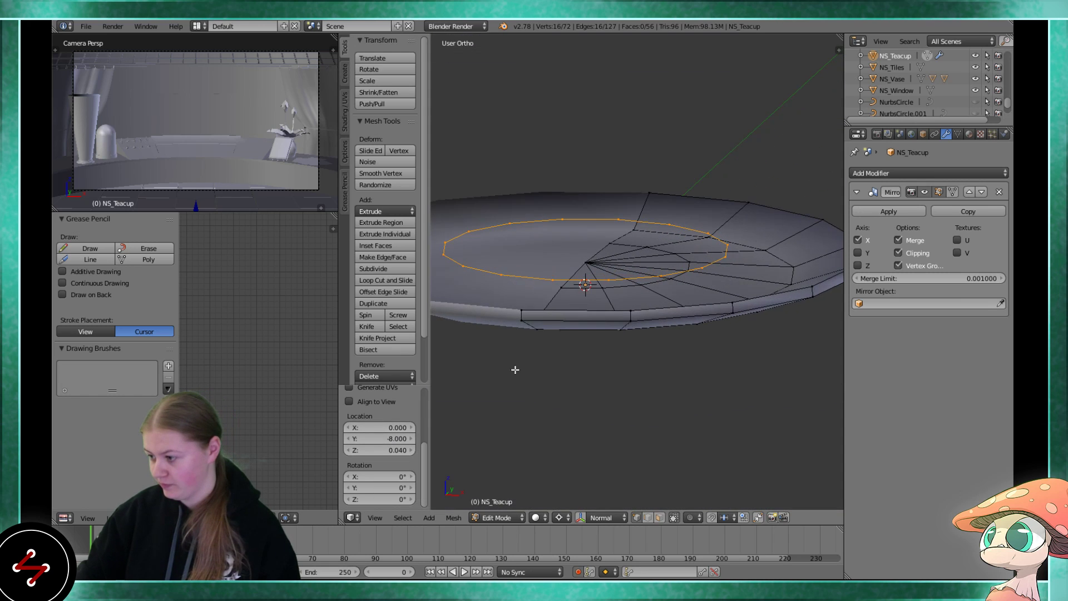
click(346, 450)
click(347, 449)
click(346, 449)
click(410, 450)
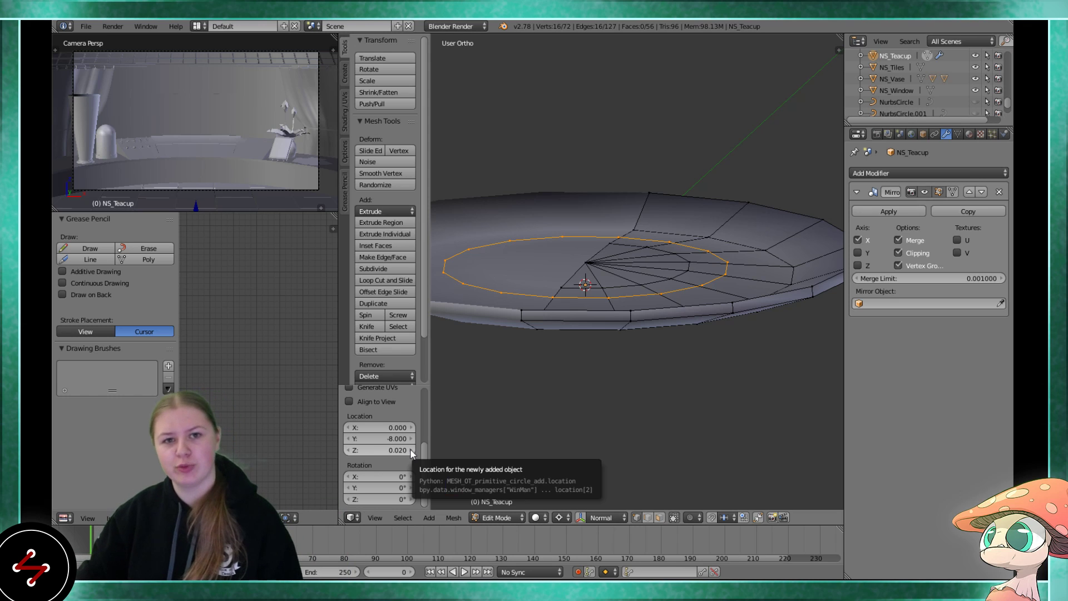
- Extrude the 16-vertex circle straight up along global Z to form a short ring wall for the cup
scroll(656, 366, down, 2)
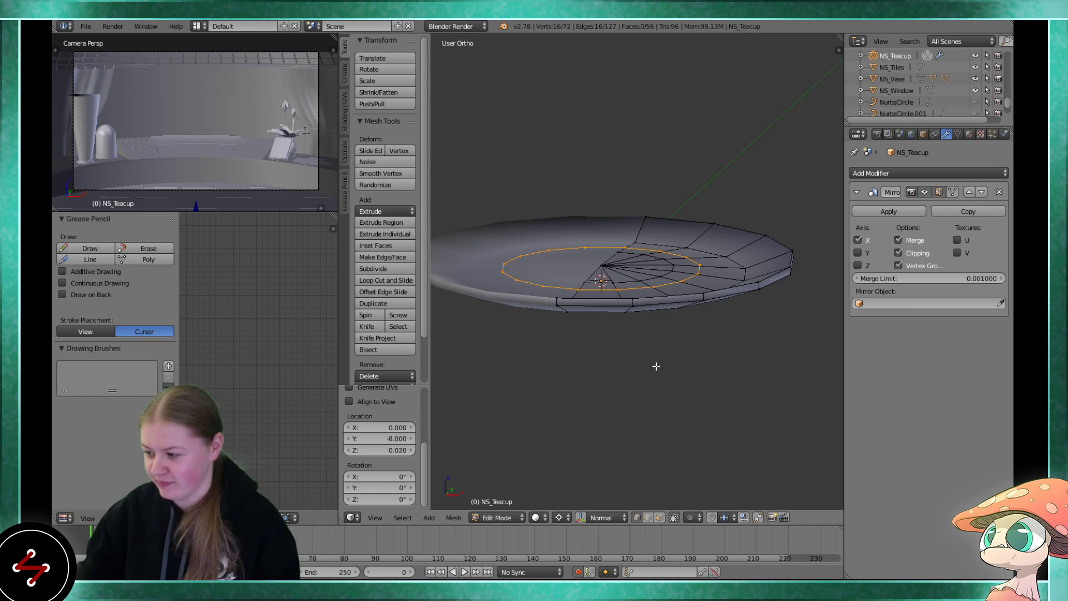
middle_drag(669, 330, 652, 353)
scroll(652, 379, up, 5)
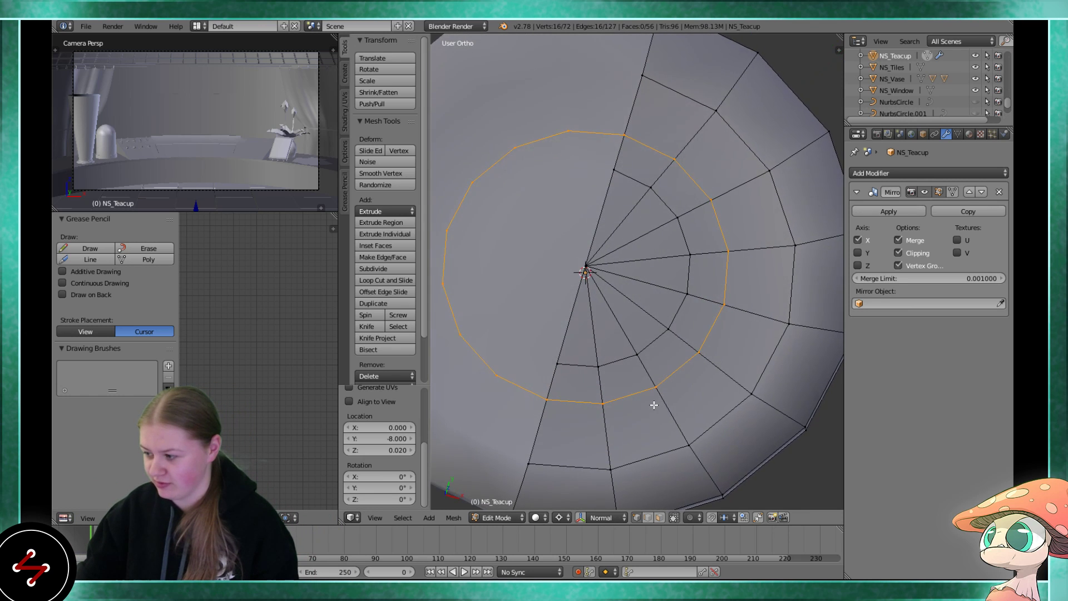
middle_drag(660, 426, 681, 291)
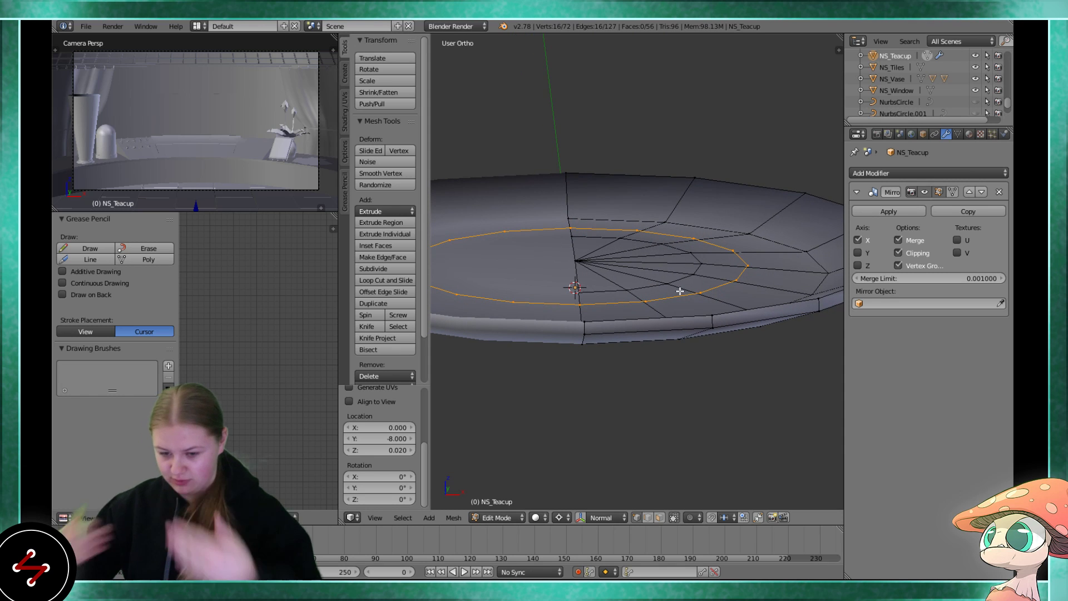
middle_drag(672, 295, 690, 308)
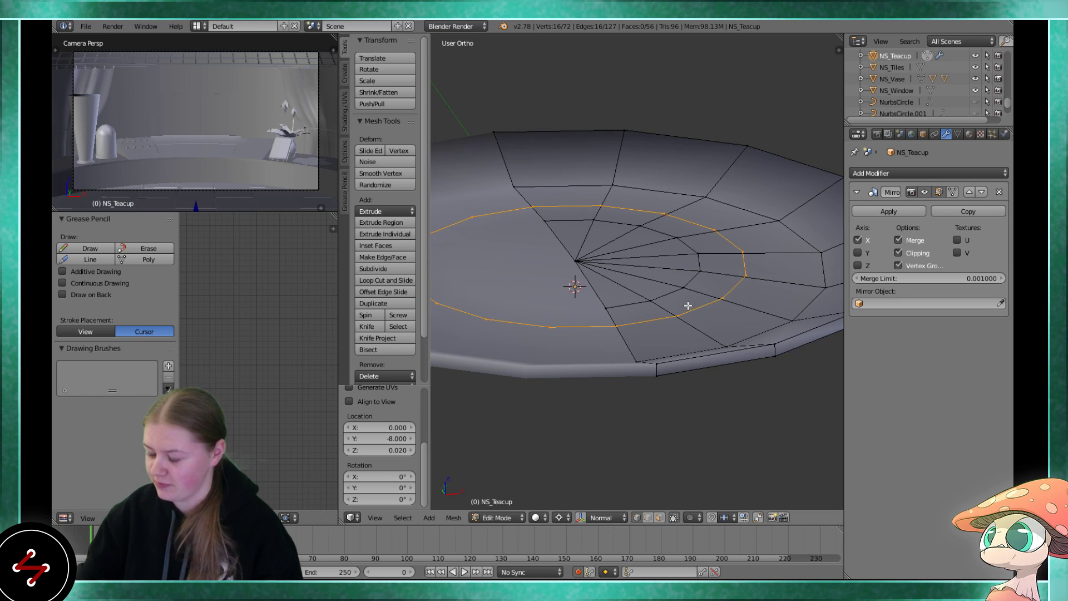
click(699, 310)
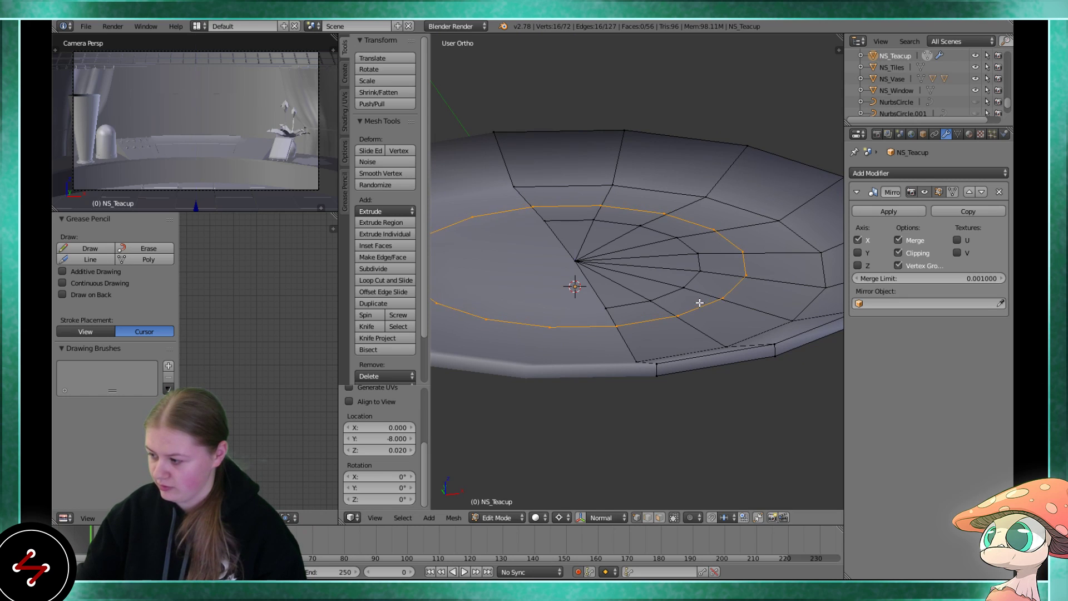
middle_drag(699, 304, 675, 272)
key(e)
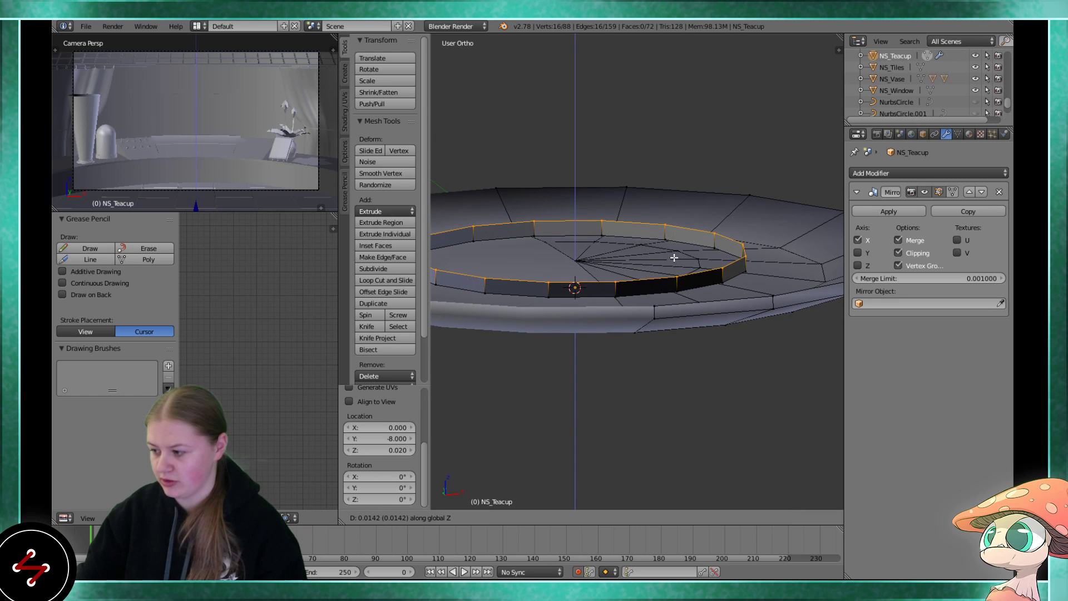
click(673, 253)
- Recalculate the normals of the whole mesh to face outward and inspect the ring's shading in Object Mode
key(Tab)
middle_drag(674, 248, 652, 295)
key(Tab)
key(a)
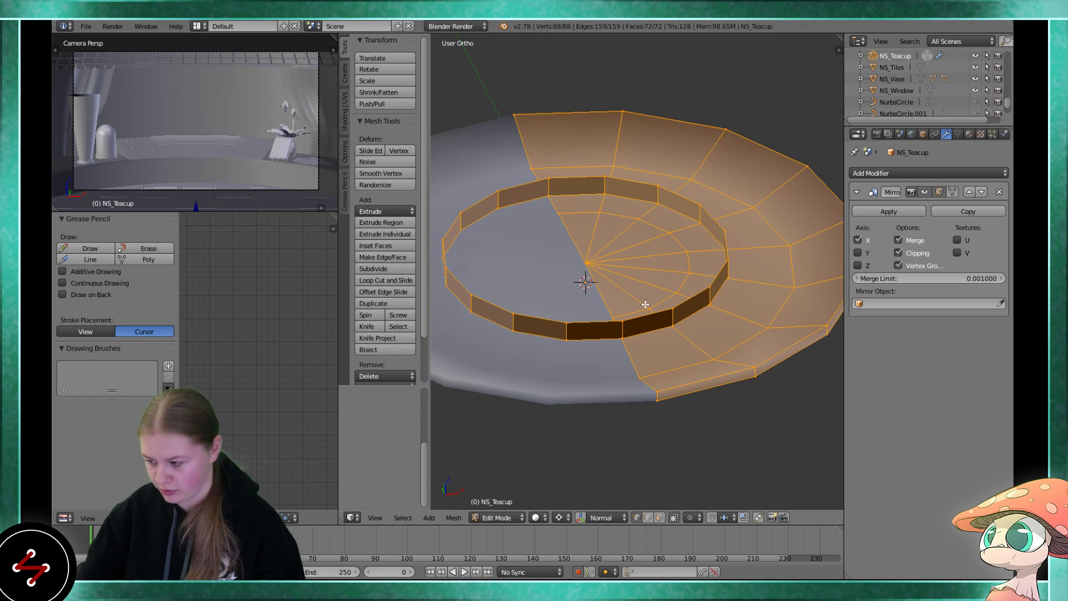
key(ctrl+n)
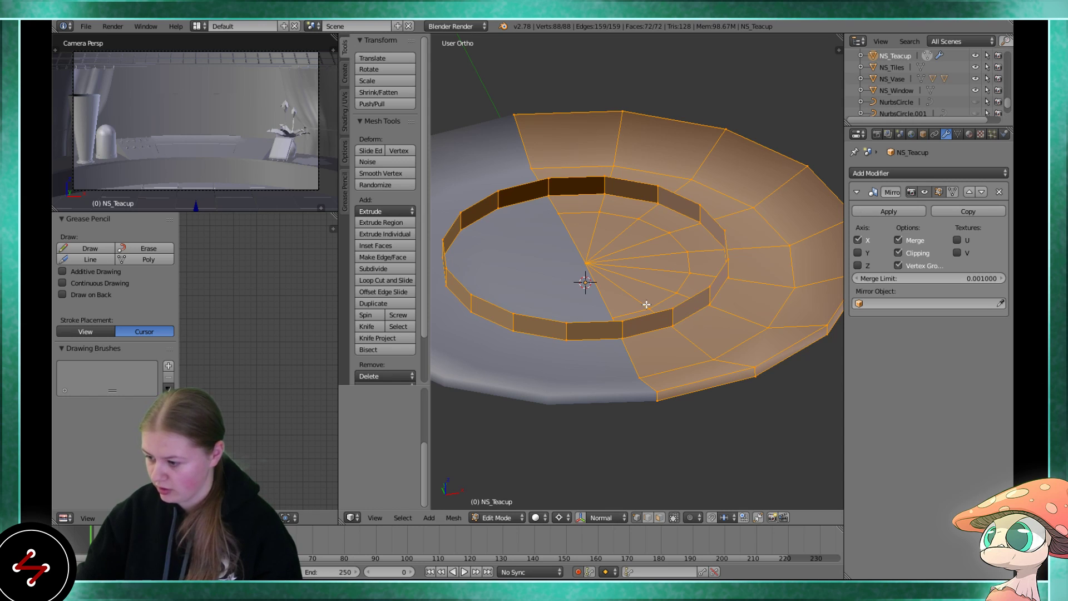
key(Tab)
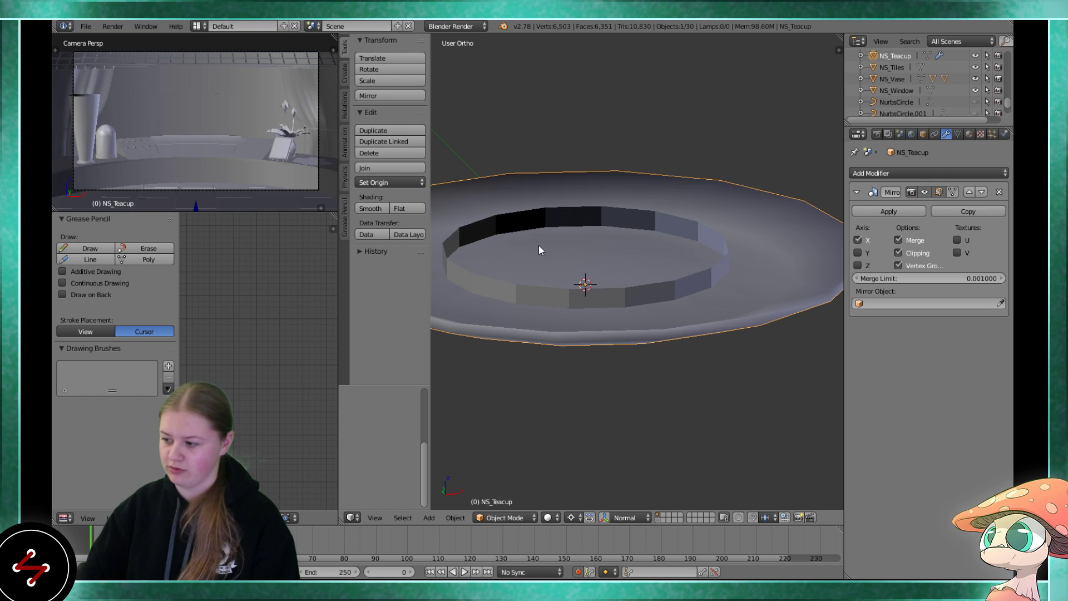
middle_drag(563, 227, 569, 295)
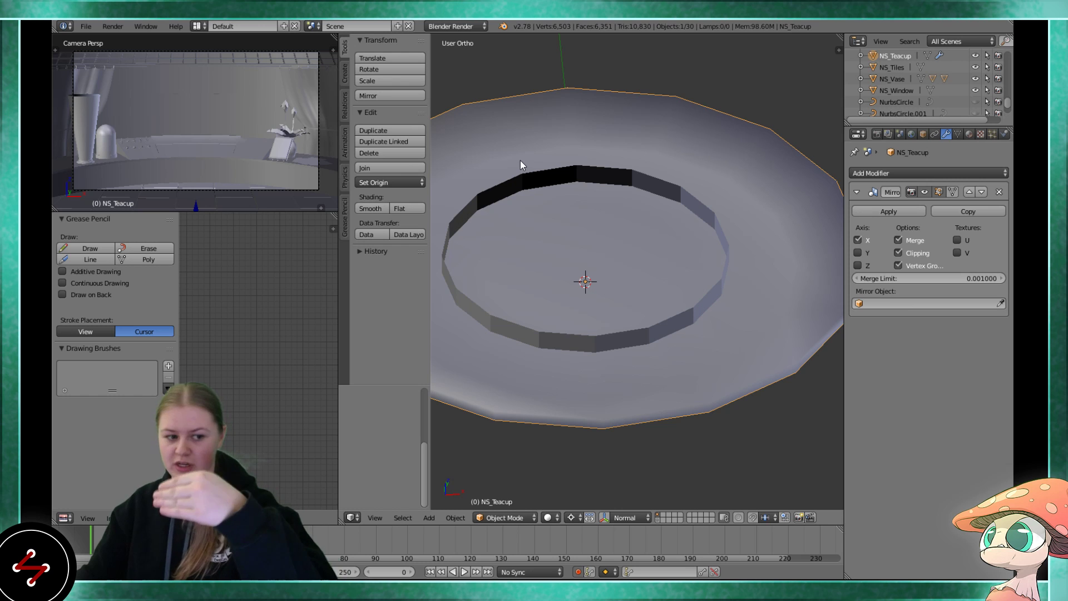
middle_drag(489, 210, 566, 261)
scroll(567, 251, up, 5)
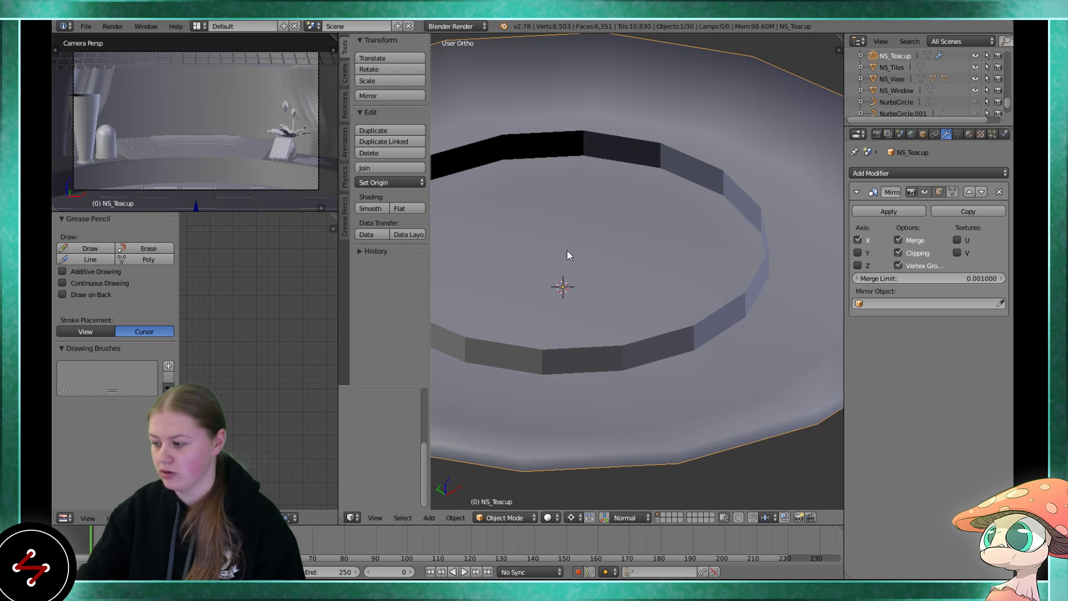
scroll(627, 276, down, 4)
- Clear the selection in Edit Mode, switch to face selection and pick one face on the saucer's outer ring
key(Tab)
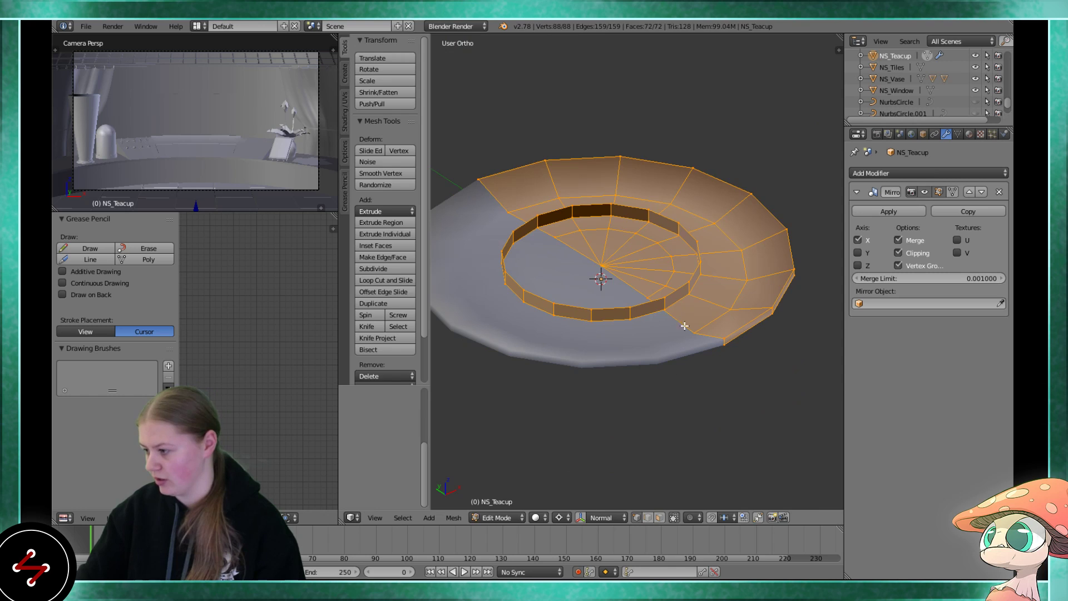
right_click(710, 223)
click(661, 517)
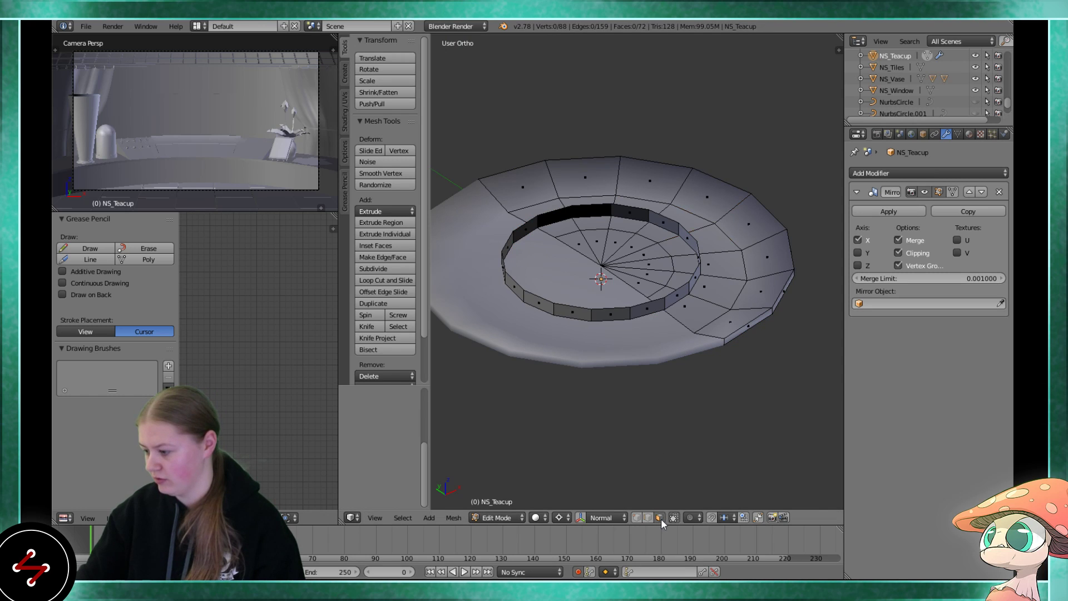
right_click(690, 205)
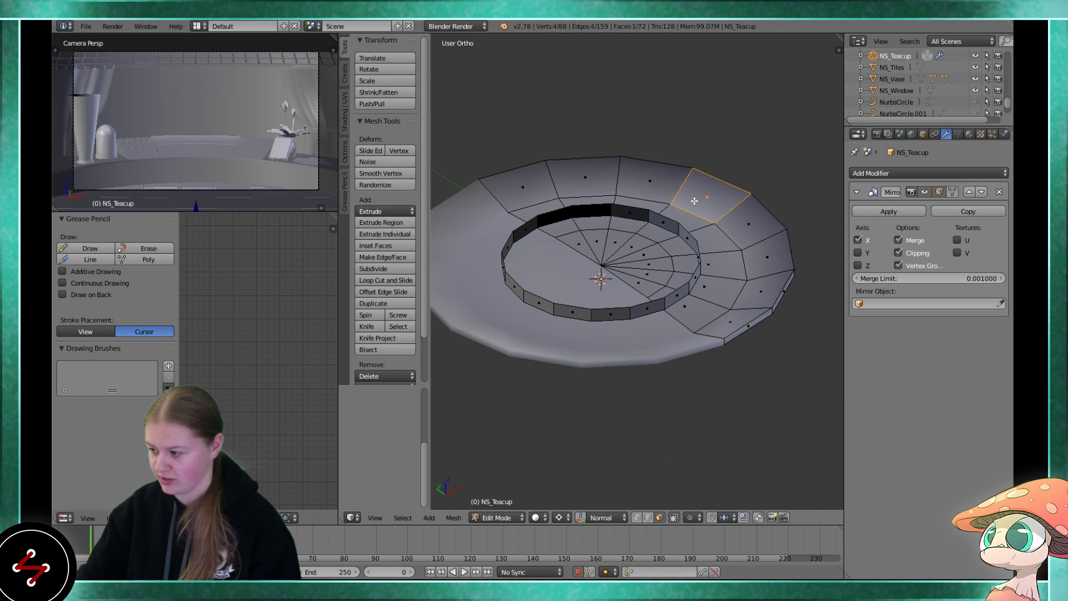
middle_drag(601, 262, 622, 320)
key(Tab)
key(Tab)
middle_drag(627, 282, 605, 221)
- Select a single face of the saucer's middle ring beside the cup wall and recalculate its normals
right_click(719, 287)
middle_drag(720, 291, 721, 302)
key(ctrl+n)
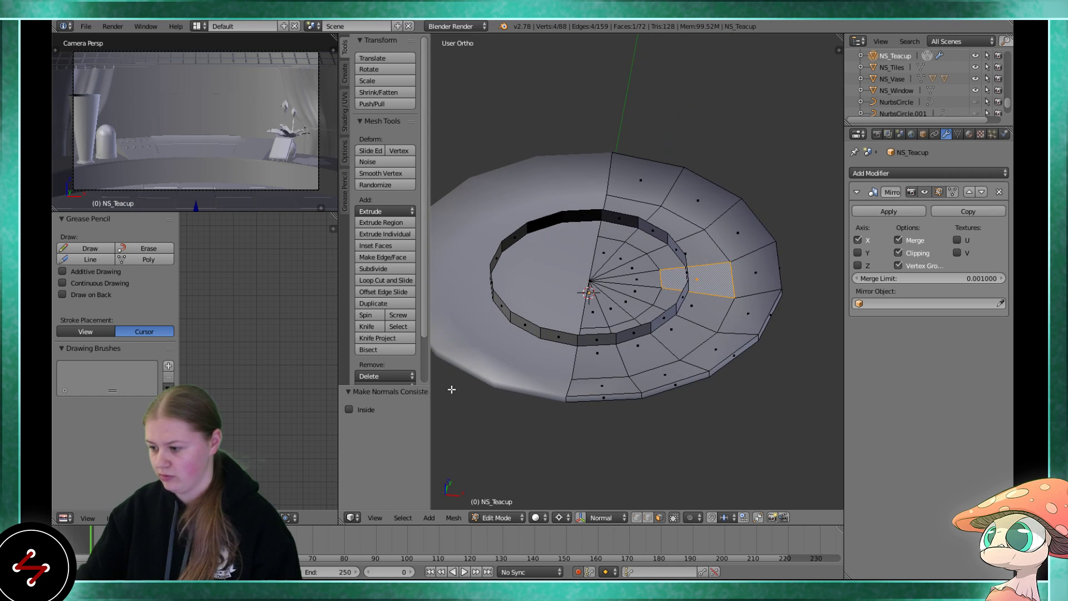
middle_drag(469, 356, 532, 354)
scroll(532, 355, up, 2)
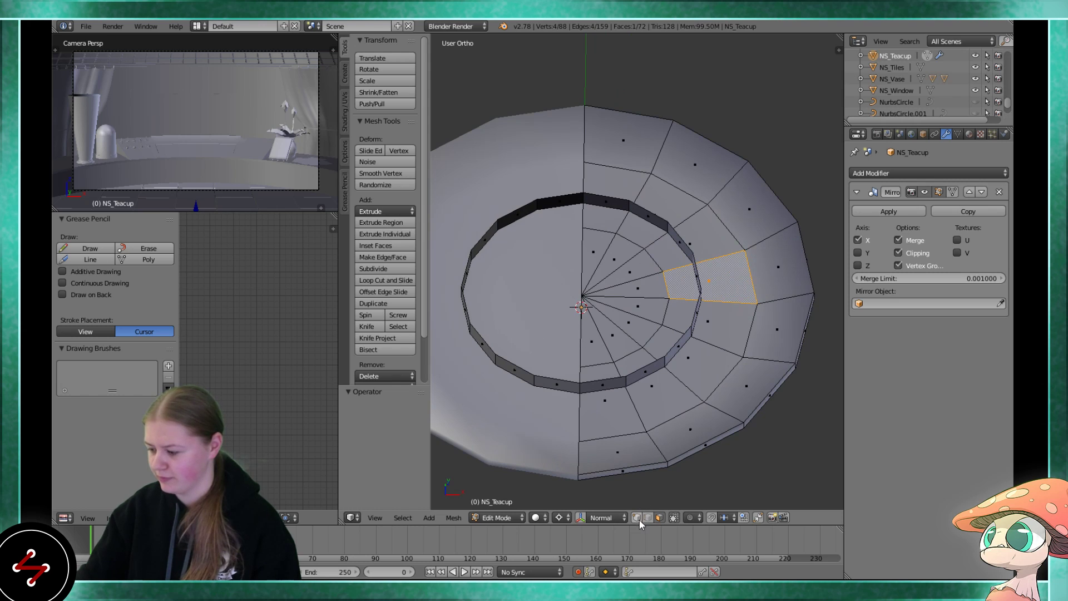
- Flip the normals of the selected middle-ring face and check the saucer's surface in Object Mode
key(space)
text(fl)
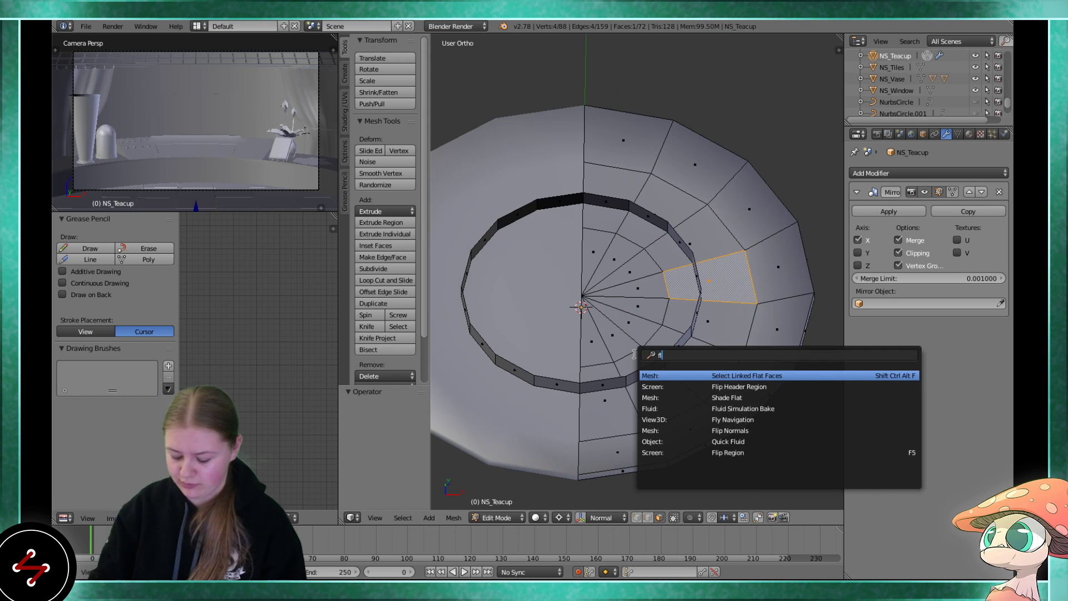
text(ip no)
key(Return)
scroll(674, 342, down, 3)
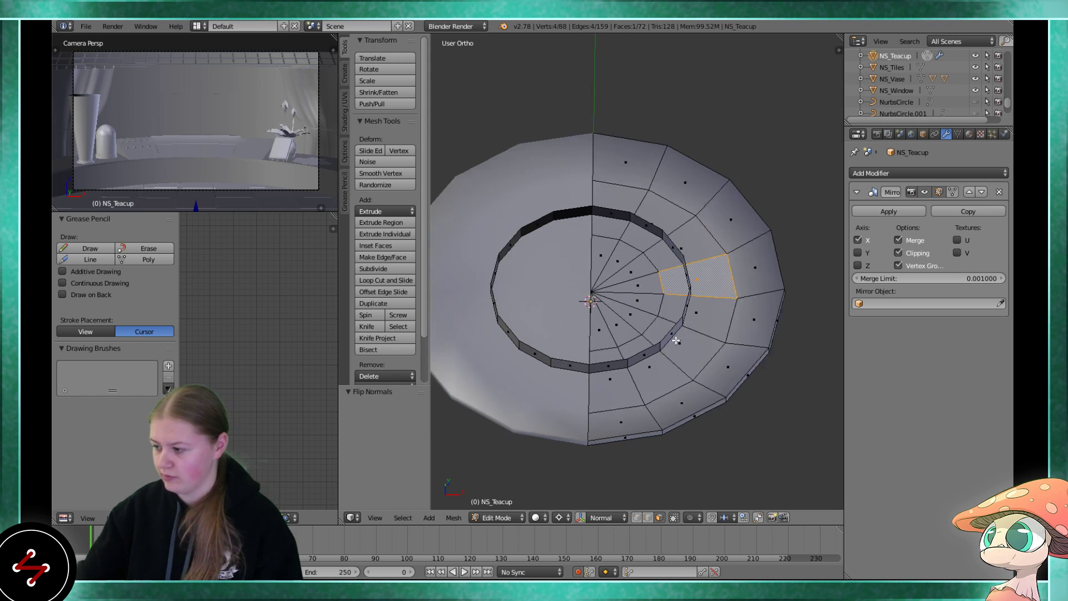
key(Tab)
middle_drag(685, 354, 668, 373)
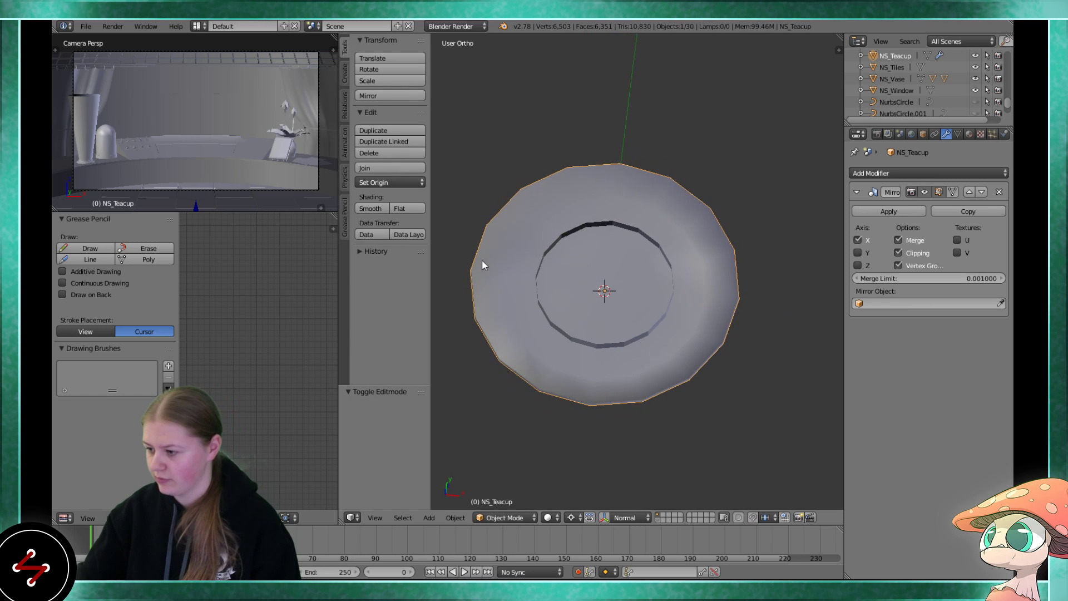
- Set the teacup object to flat shading and examine how the flipped face stands out
click(402, 207)
mouse_move(569, 246)
middle_down()
mouse_move(583, 303)
mouse_move(563, 175)
mouse_move(568, 305)
mouse_move(554, 265)
mouse_move(626, 299)
mouse_move(609, 265)
mouse_move(639, 299)
mouse_move(651, 393)
mouse_move(682, 329)
mouse_move(714, 309)
mouse_move(713, 356)
mouse_move(660, 326)
mouse_move(657, 302)
middle_up()
scroll(639, 300, up, 2)
scroll(712, 359, down, 2)
scroll(657, 304, up, 1)
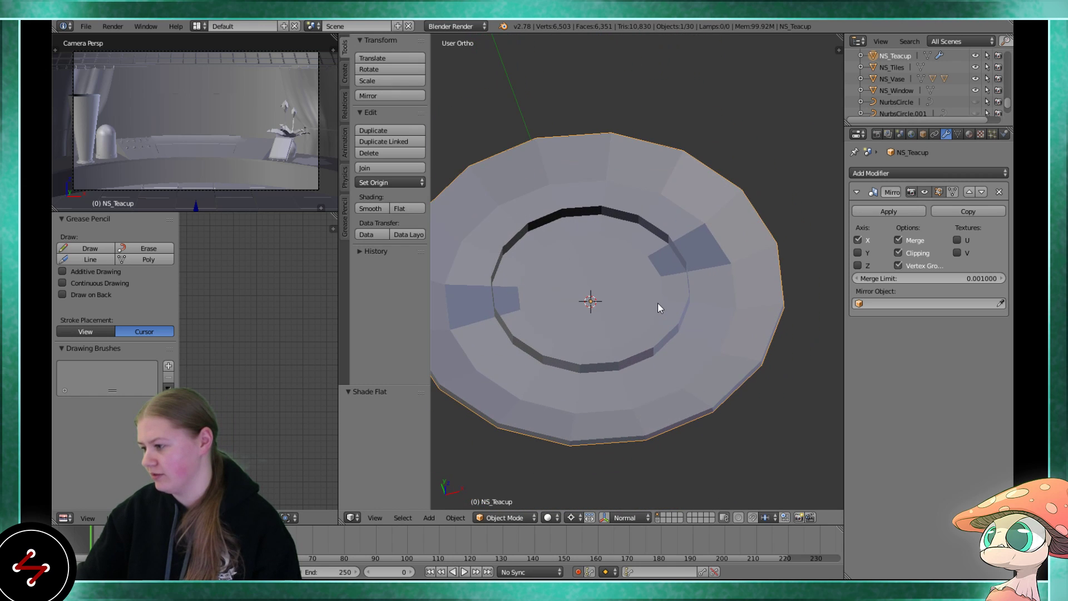
- Deselect everything in Edit Mode, display the face normals at size 0.01 and examine which way they point
key(Tab)
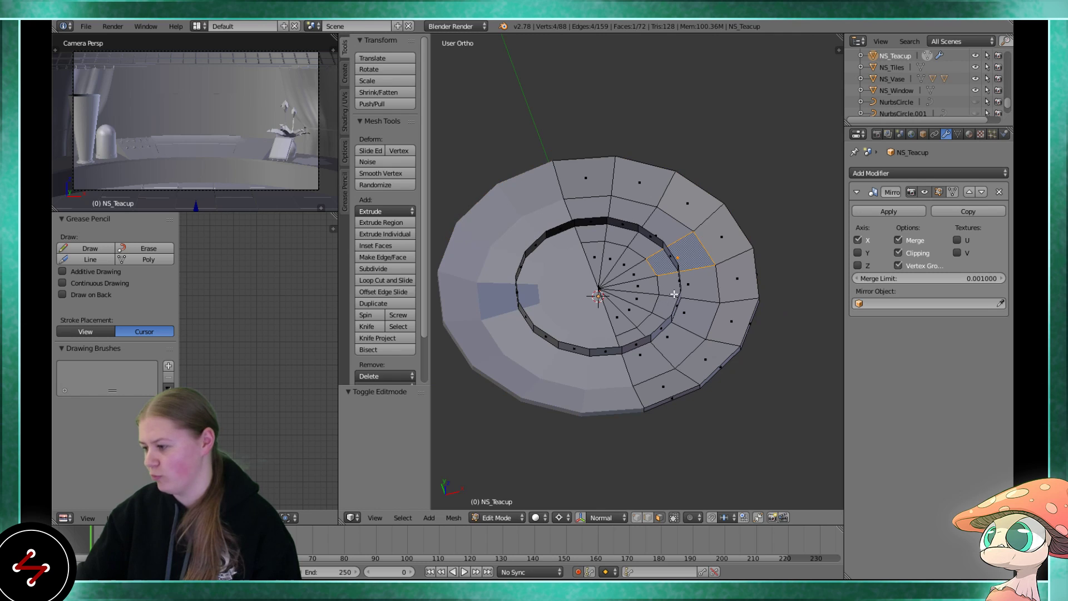
key(a)
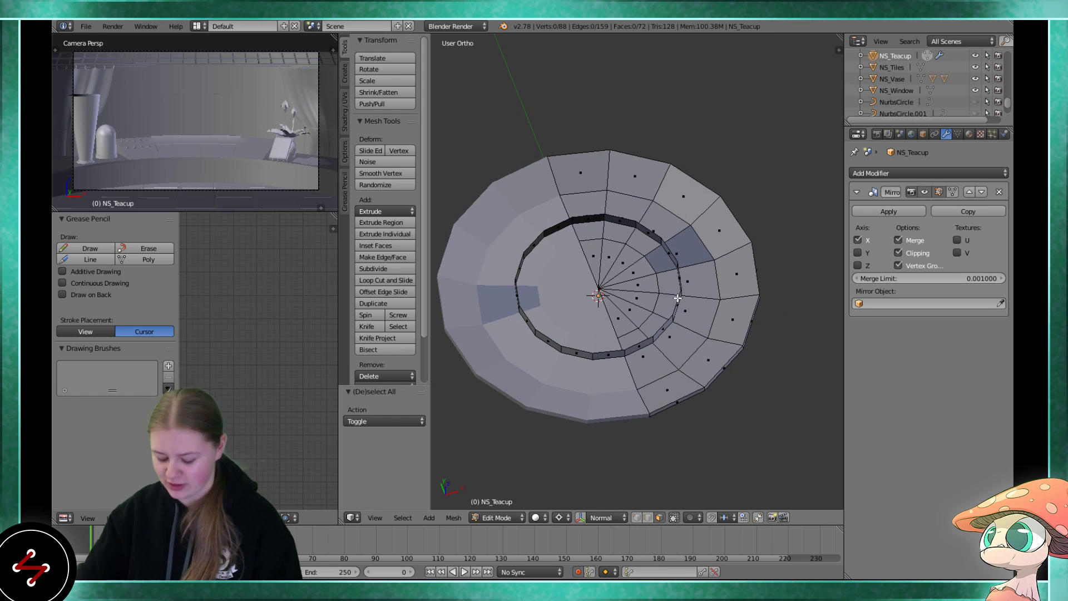
key(n)
scroll(769, 436, down, 2)
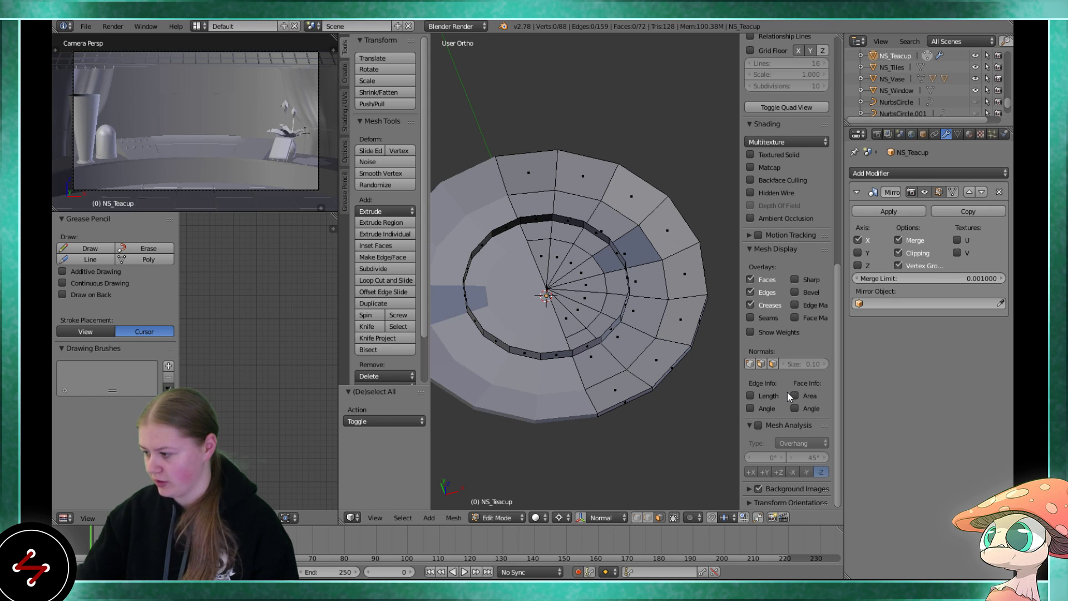
click(772, 364)
middle_drag(738, 361, 731, 338)
drag(818, 362, 784, 364)
middle_drag(690, 358, 609, 330)
scroll(689, 338, up, 3)
scroll(590, 291, up, 4)
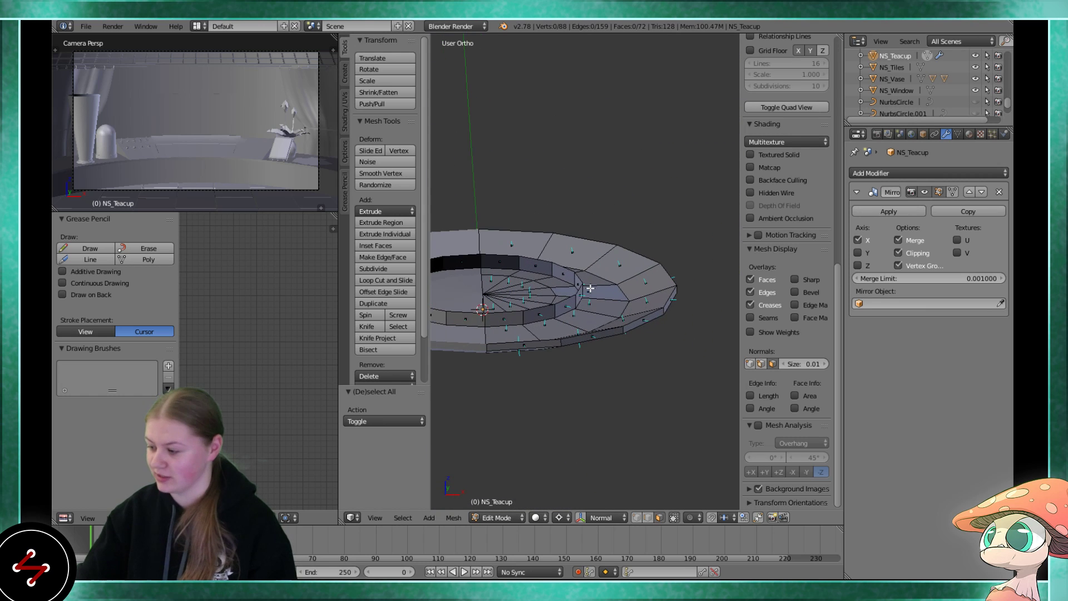